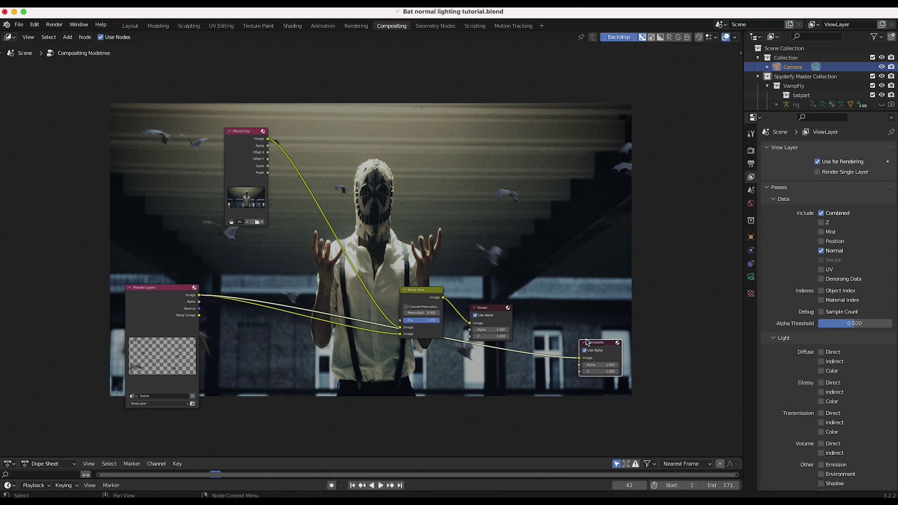
pyautogui.moveTo(410, 171); pyautogui.dragTo(561, 279)
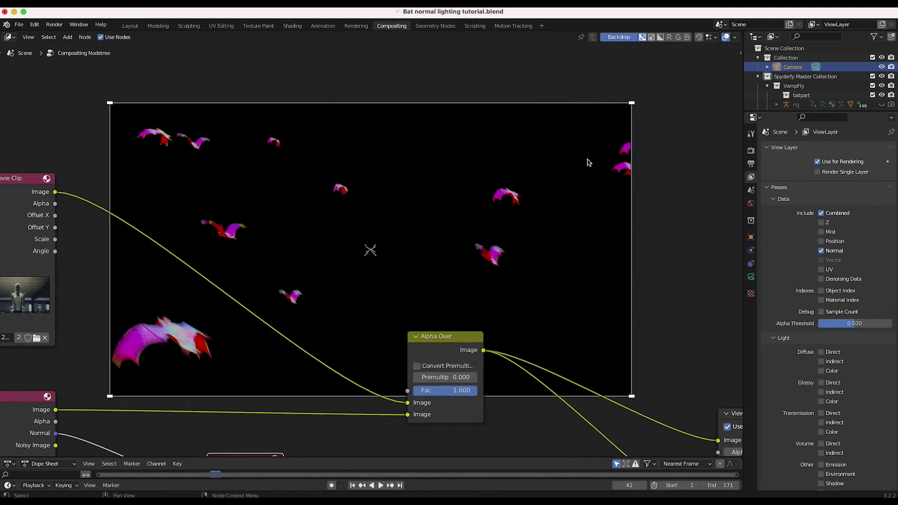
pyautogui.scroll(2, 363, 180)
pyautogui.scroll(-2, 280, 240)
pyautogui.scroll(1, 173, 251)
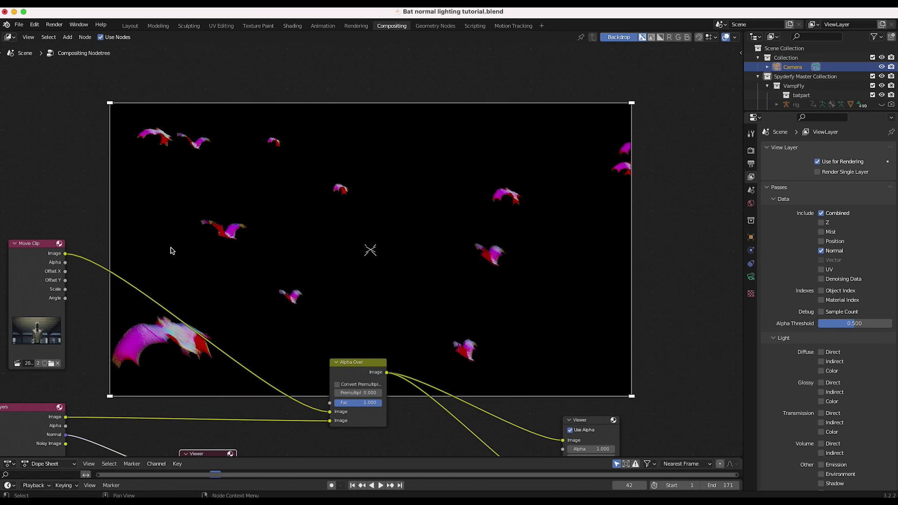
# Insert a Normal node between the Render Layers' Normal output and the Viewer node.
pyautogui.scroll(-3, 170, 250)
pyautogui.scroll(2, 322, 290)
pyautogui.hotkey('shift', 'a')
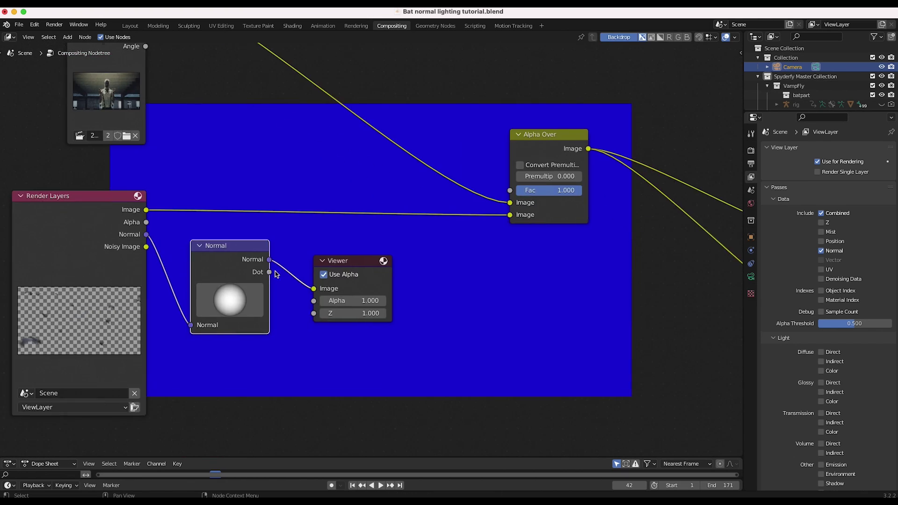
# Rotate the Normal node's sphere in several directions to change where the light falls on the bats.
pyautogui.scroll(2, 355, 265)
pyautogui.moveTo(239, 317); pyautogui.dragTo(256, 164, button='middle')
pyautogui.moveTo(257, 164); pyautogui.dragTo(234, 198)
pyautogui.moveTo(234, 199); pyautogui.dragTo(222, 236, button='middle')
pyautogui.moveTo(239, 201); pyautogui.dragTo(240, 176)
pyautogui.moveTo(240, 176); pyautogui.dragTo(164, 192, button='middle')
pyautogui.moveTo(166, 213); pyautogui.dragTo(184, 272)
pyautogui.moveTo(184, 273); pyautogui.dragTo(108, 263, button='middle')
pyautogui.moveTo(89, 208); pyautogui.dragTo(4, 174)
pyautogui.moveTo(223, 179); pyautogui.dragTo(292, 193, button='middle')
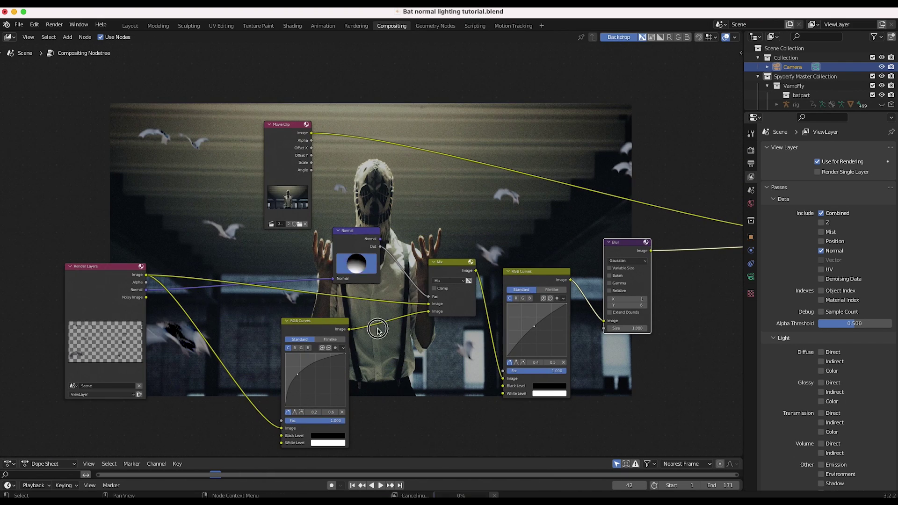
pyautogui.moveTo(390, 311); pyautogui.dragTo(298, 282, button='middle')
pyautogui.scroll(5, 298, 282)
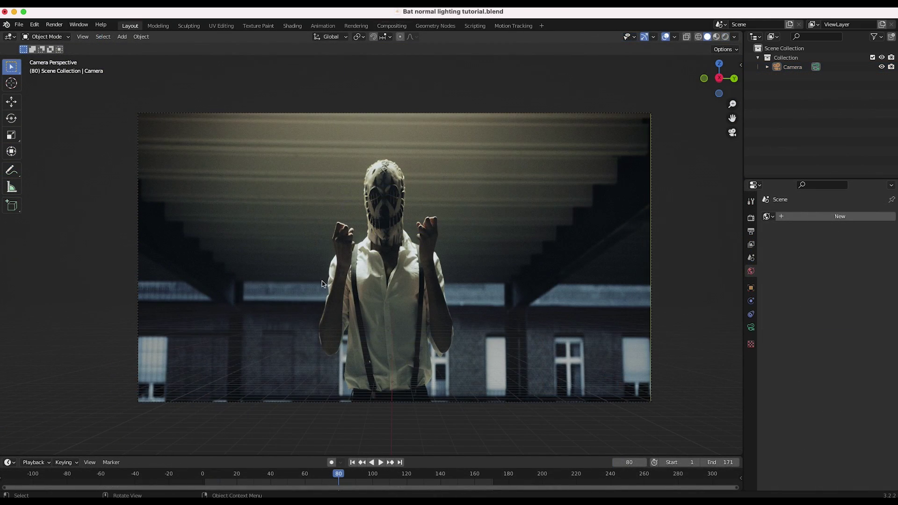
# Play the background footage in the camera view from frame 1 and stop it at frame 122.
pyautogui.scroll(1, 376, 243)
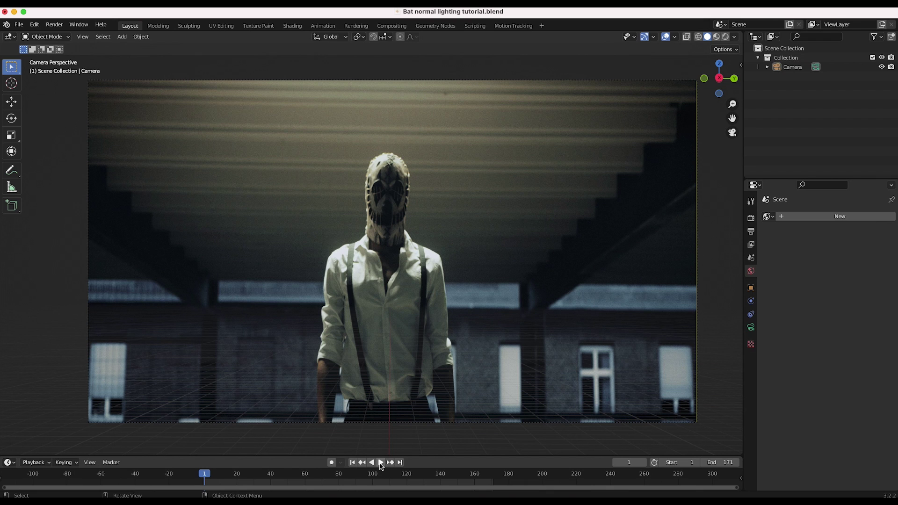
pyautogui.click(381, 462)
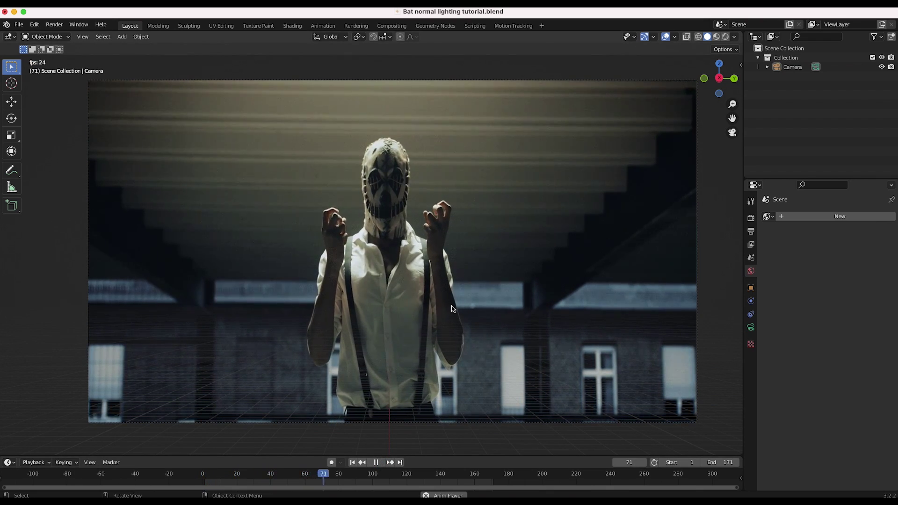
pyautogui.press('space')
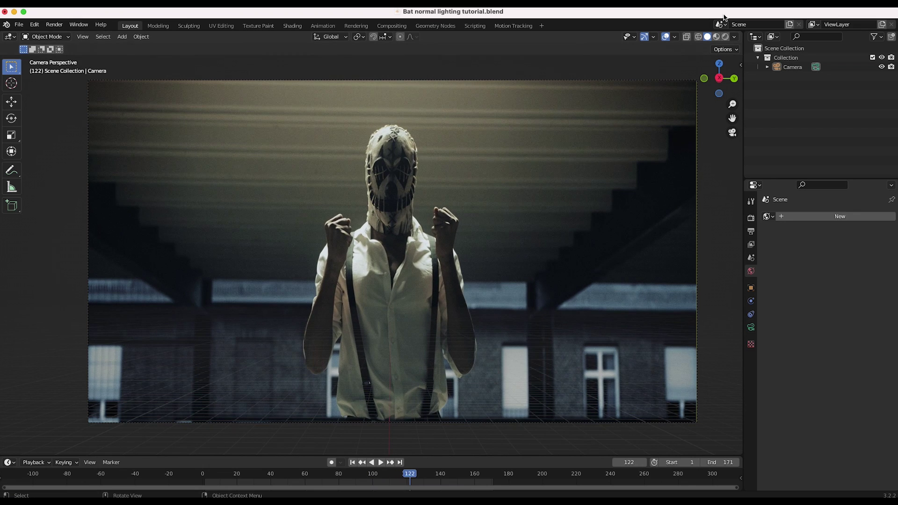
# Show the SPYDERFY Bug Systems settings in the viewport and play the footage from frame 1 to frame 91.
pyautogui.click(741, 63)
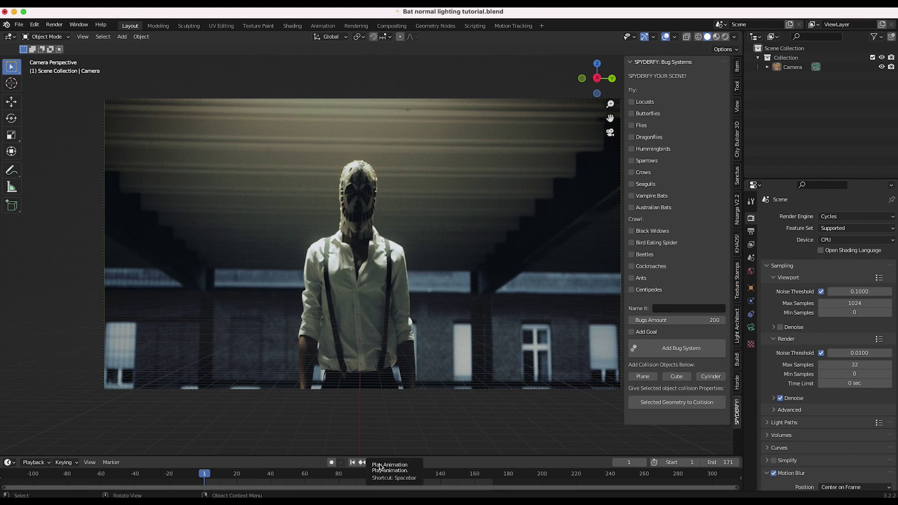
pyautogui.click(380, 462)
pyautogui.press('space')
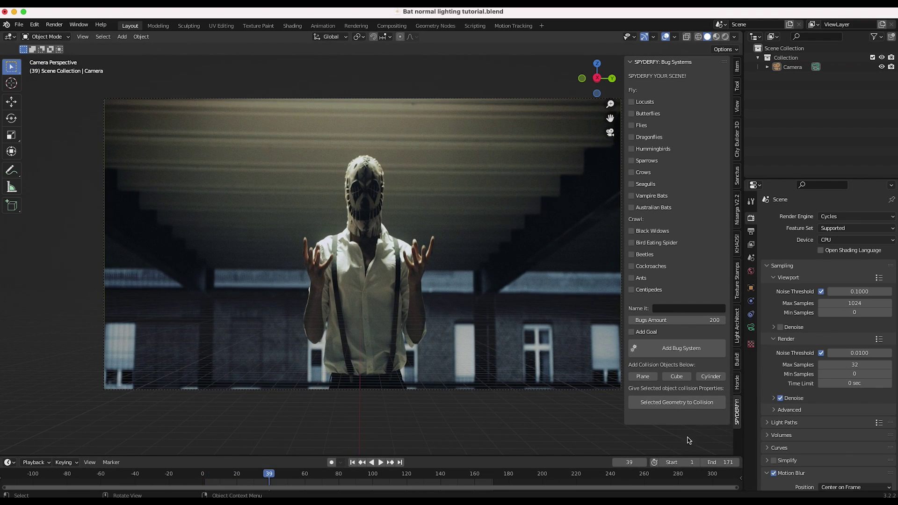
pyautogui.press('space')
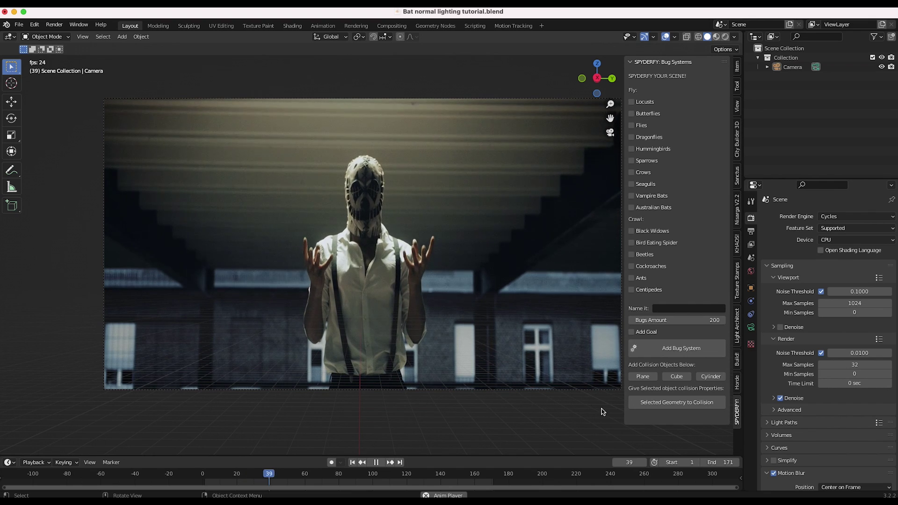
pyautogui.press('space')
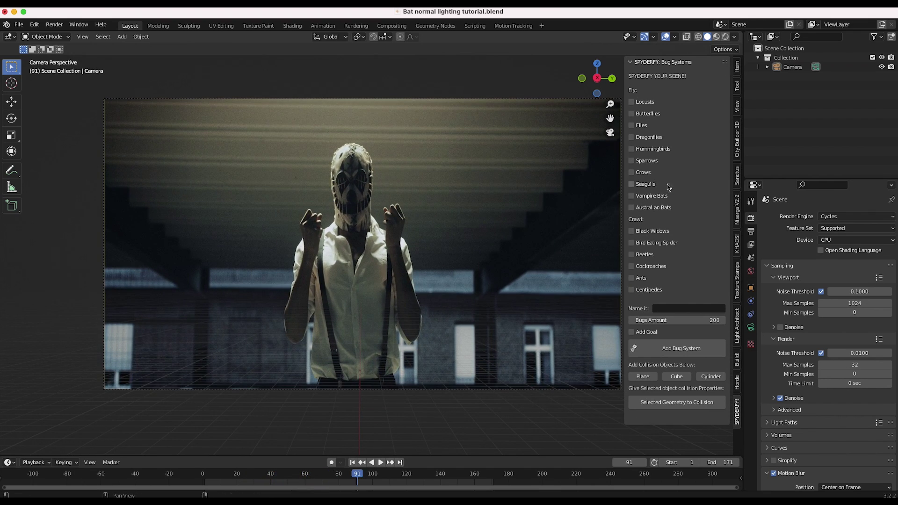
# Set the bug system to Vampire Bats, name it "Bat flyby" and enable Add Goal.
pyautogui.click(631, 197)
pyautogui.click(674, 307)
pyautogui.write('Bat flyby')
pyautogui.press('Return')
pyautogui.click(631, 332)
# Place the 3D cursor near the footage's lower-right window, add the bug system there and play it to frame 152.
pyautogui.hotkey('shift', 'space')
pyautogui.press('space')
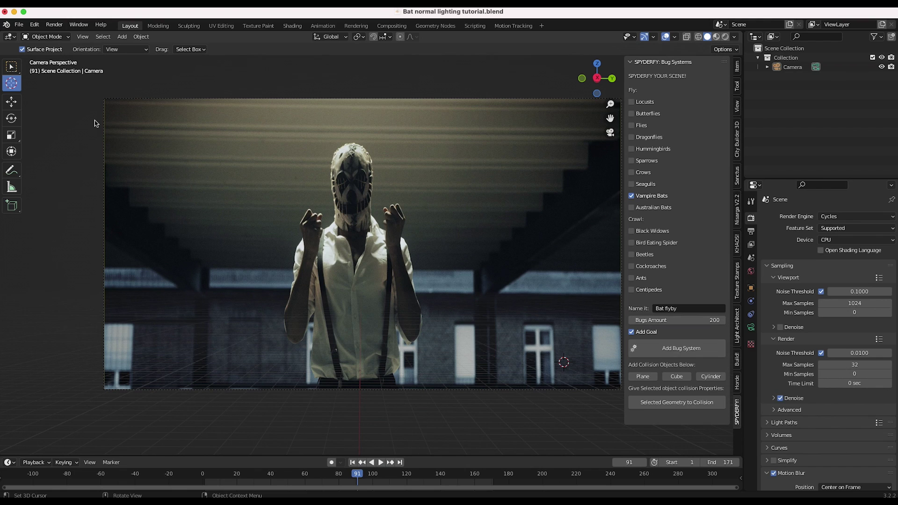
pyautogui.press('w')
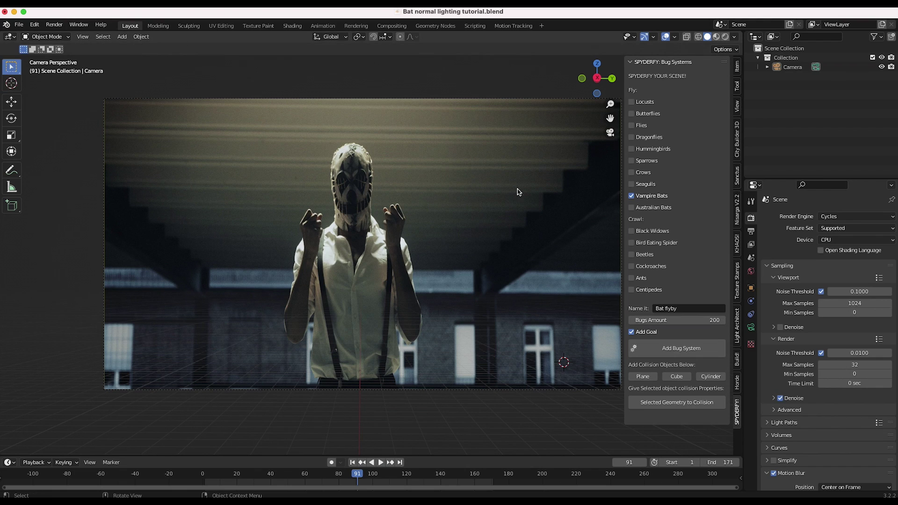
pyautogui.click(673, 350)
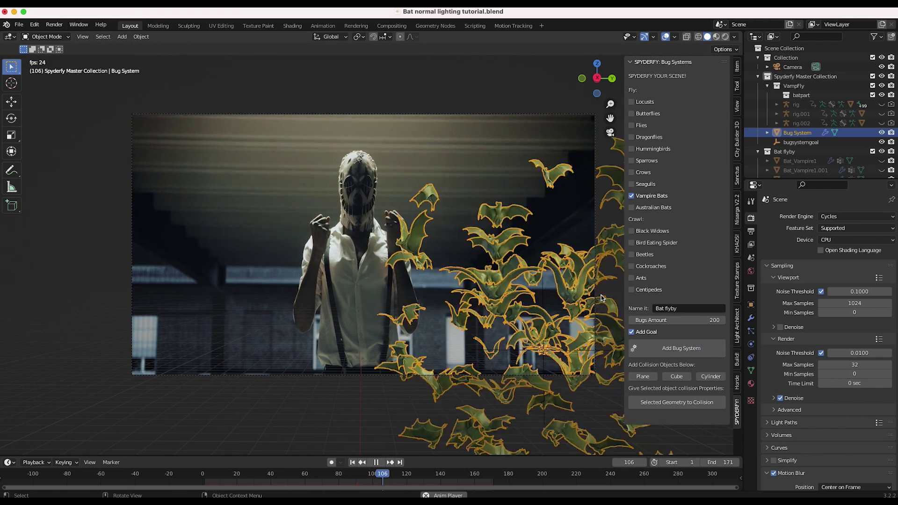
pyautogui.press('space')
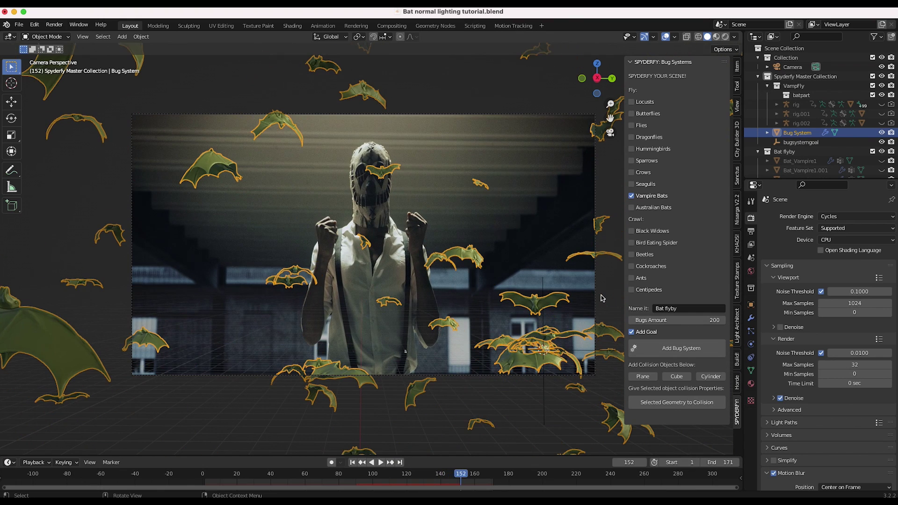
# Move the bugsystemgoal empty beyond the upper-left corner of the camera frame.
pyautogui.click(543, 286)
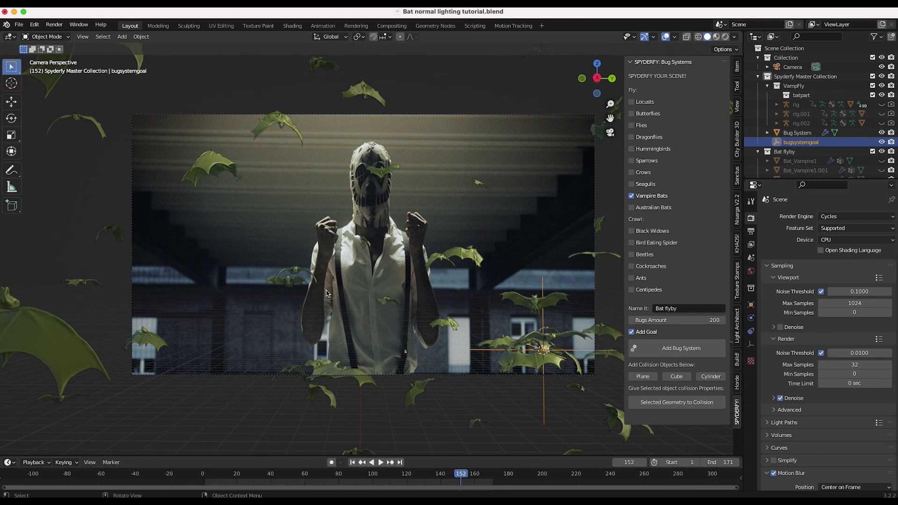
pyautogui.press('g')
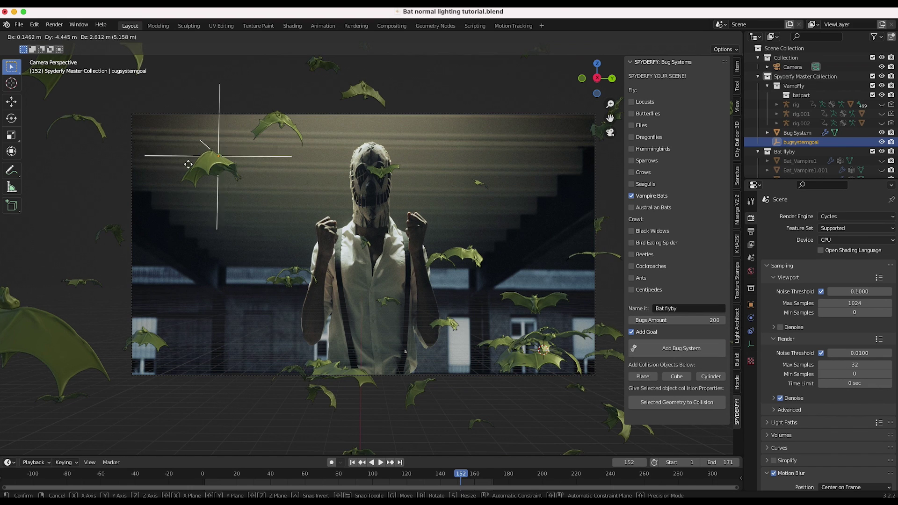
pyautogui.click(109, 101)
pyautogui.scroll(-1, 387, 245)
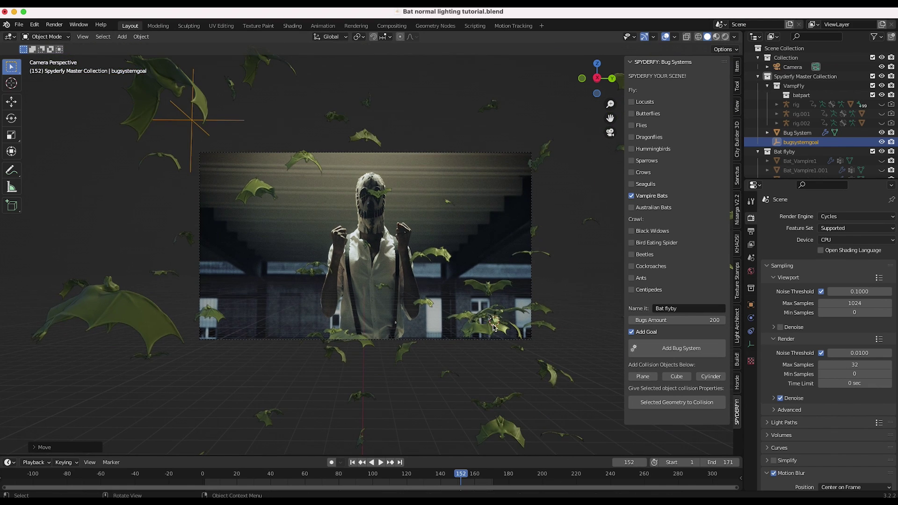
# Select the Bug System emitter and stretch it along the global X axis.
pyautogui.click(494, 326)
pyautogui.scroll(-1, 498, 323)
pyautogui.press('KP_0')
pyautogui.press('s')
pyautogui.press('x')
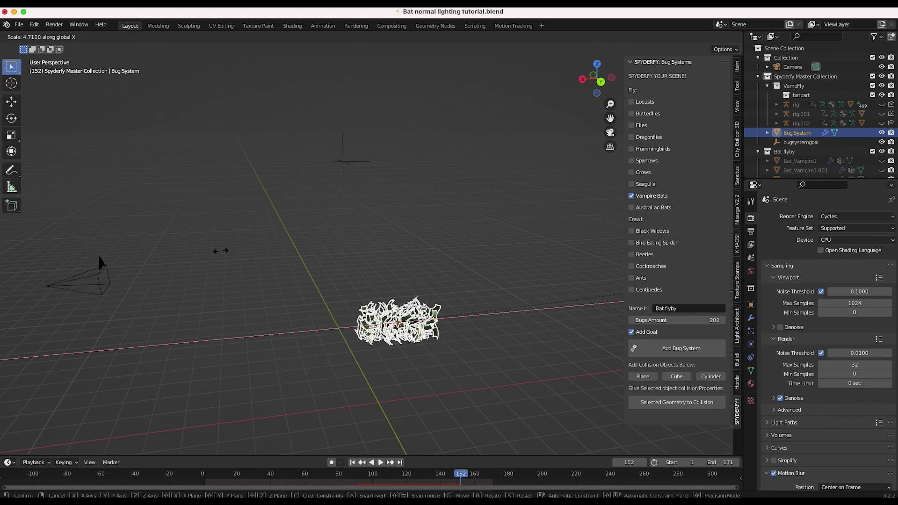
pyautogui.click(596, 235)
# Move the Bug System emitter beyond the lower-right side of the camera frame and return to the camera view.
pyautogui.moveTo(314, 284); pyautogui.dragTo(388, 345, button='middle')
pyautogui.press('g')
pyautogui.press('y')
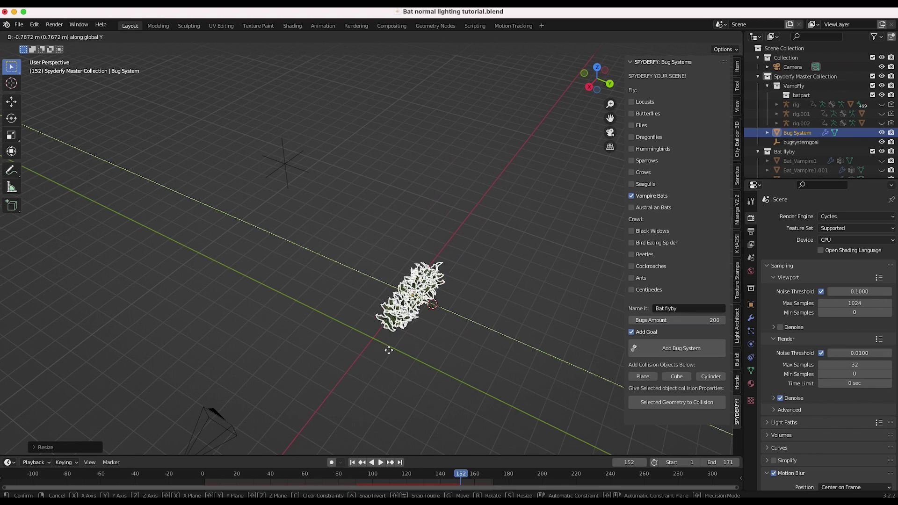
pyautogui.press('x')
pyautogui.click(390, 394)
pyautogui.moveTo(390, 394); pyautogui.dragTo(401, 382, button='middle')
pyautogui.press('g')
pyautogui.click(544, 382)
pyautogui.click(85, 38)
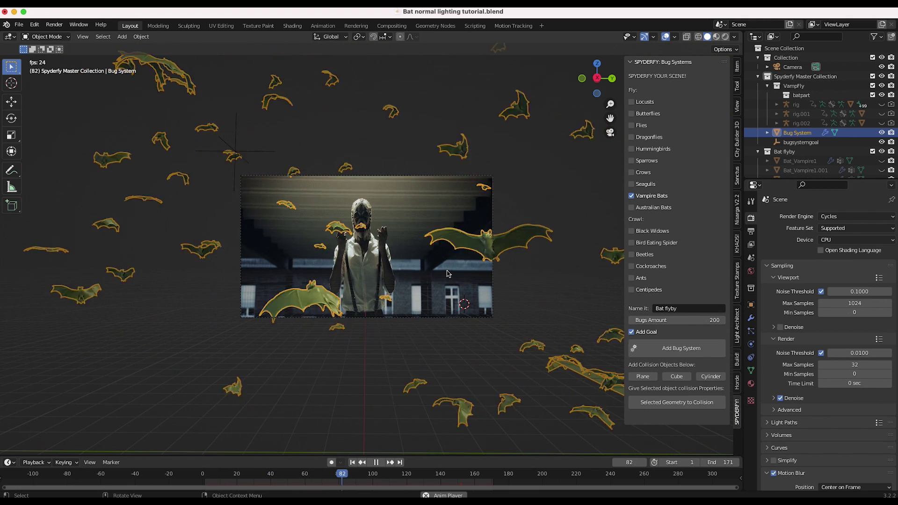
# Review the bat flight through the camera by replaying and scrubbing the animation, stopping at frame 44.
pyautogui.press('space')
pyautogui.scroll(3, 349, 289)
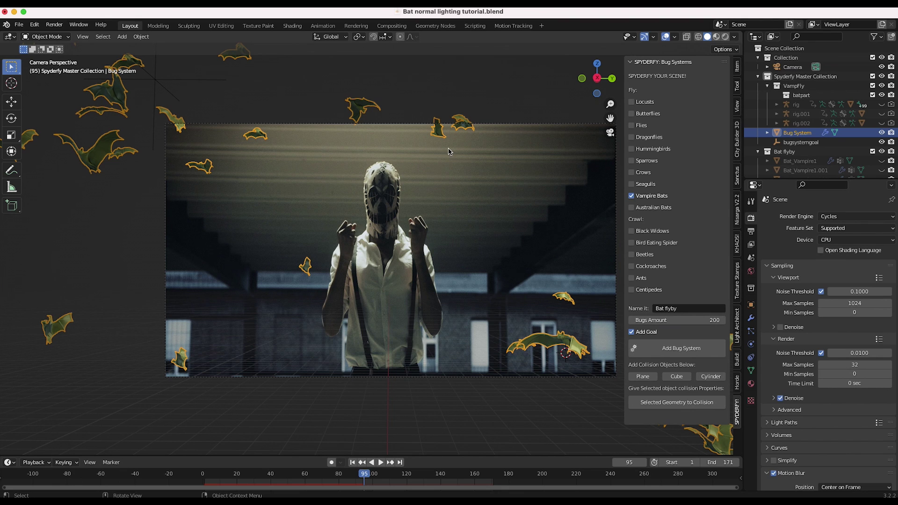
pyautogui.hotkey('shift', 'Left')
pyautogui.press('space')
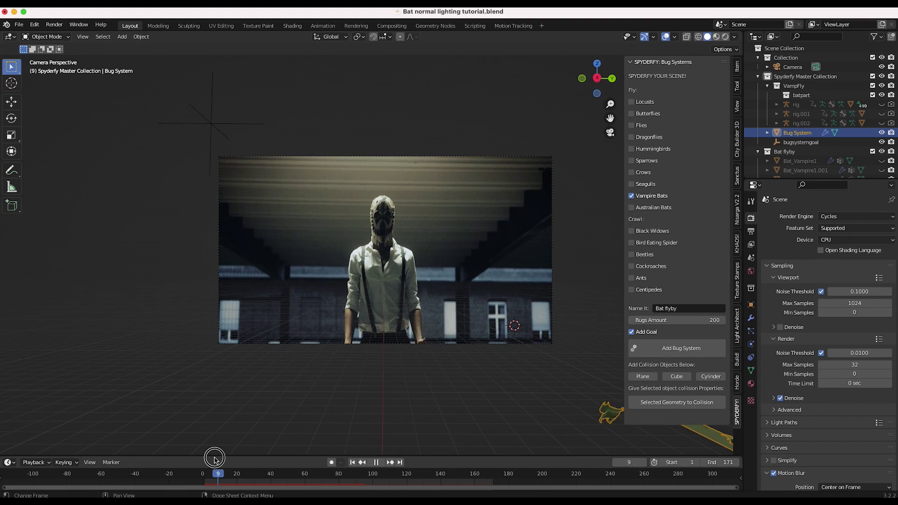
pyautogui.moveTo(215, 456); pyautogui.dragTo(279, 456)
pyautogui.press('space')
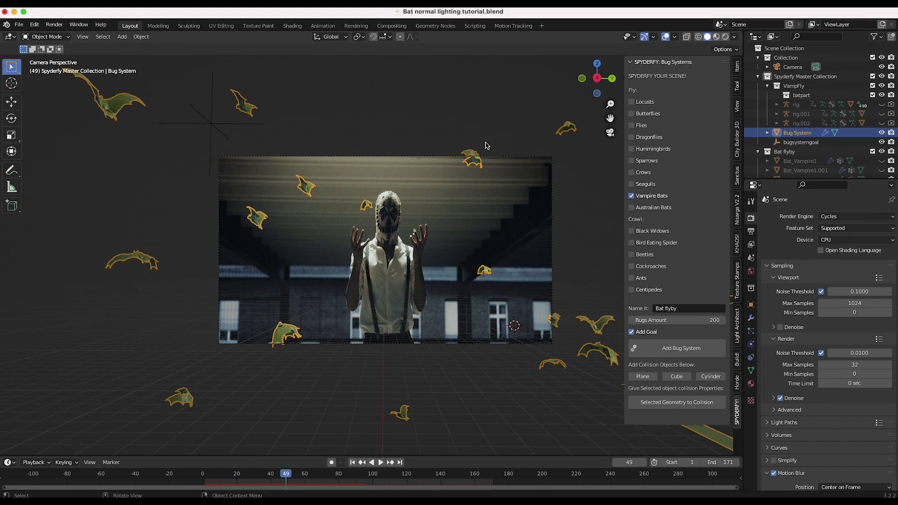
pyautogui.hotkey('shift', 'Left')
pyautogui.press('space')
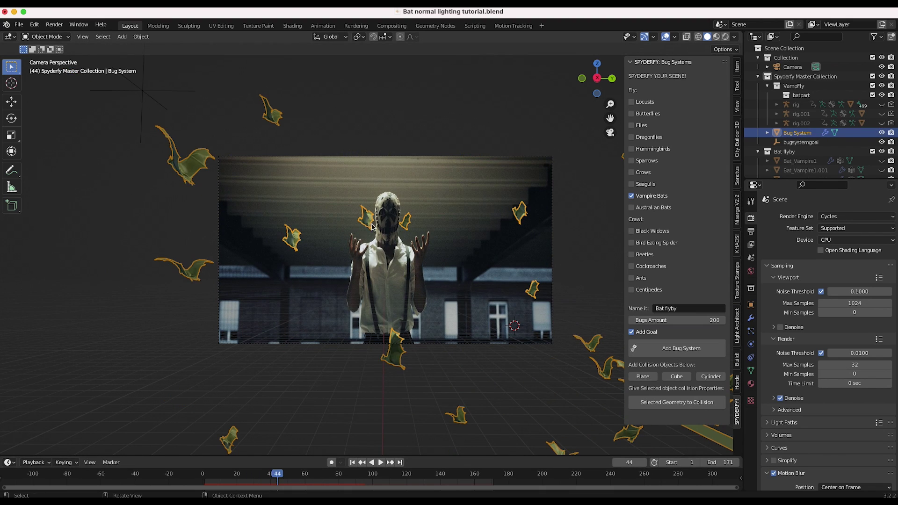
# Bake the particle cache of the Bug System emitter.
pyautogui.click(750, 331)
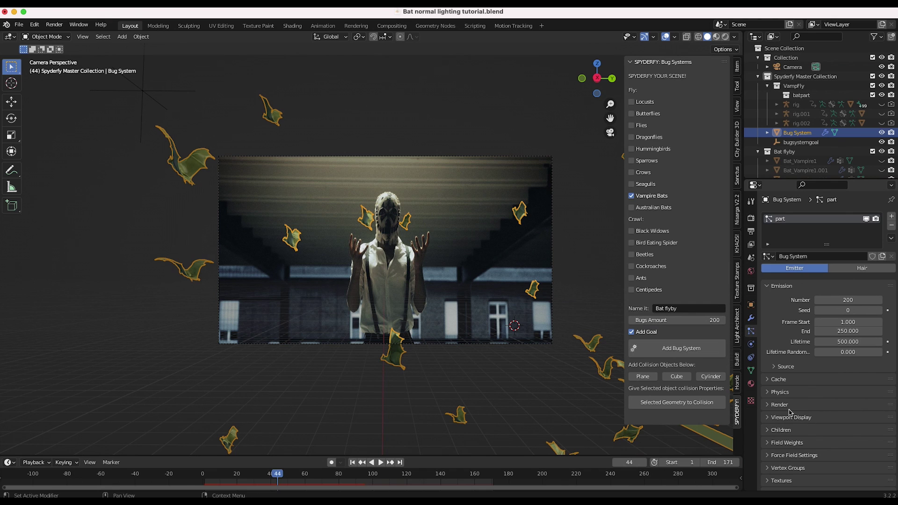
pyautogui.click(769, 380)
pyautogui.scroll(-4, 818, 398)
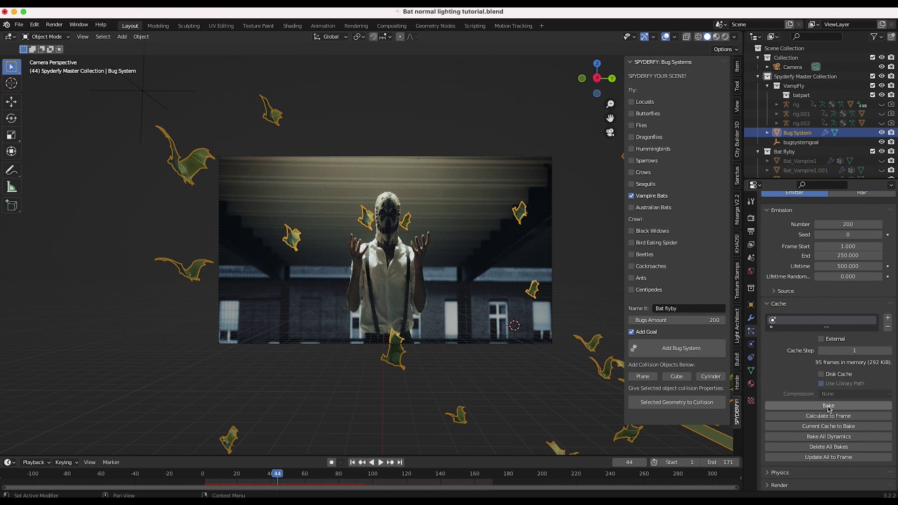
pyautogui.click(828, 406)
# Play and scrub the baked bat animation to frame 44, and hide the viewport sidebar.
pyautogui.click(379, 463)
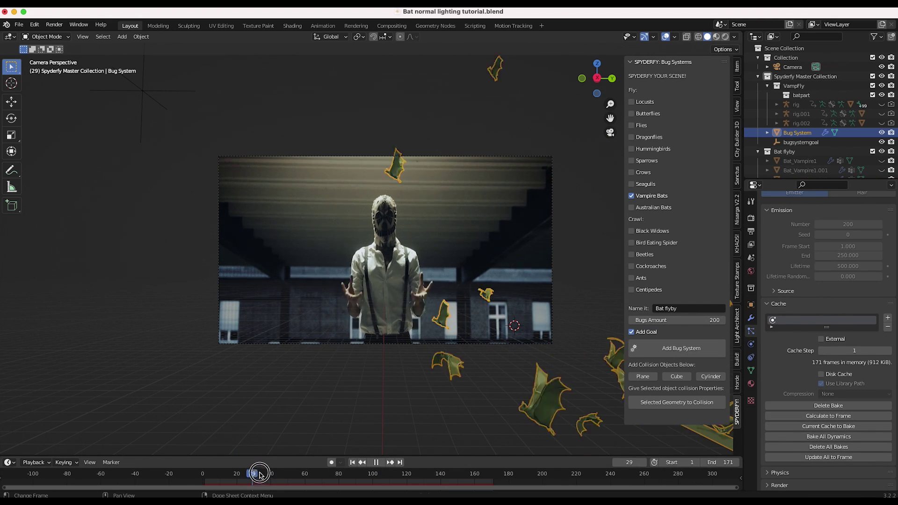
pyautogui.moveTo(219, 475); pyautogui.dragTo(277, 486)
pyautogui.press('n')
pyautogui.scroll(2, 316, 264)
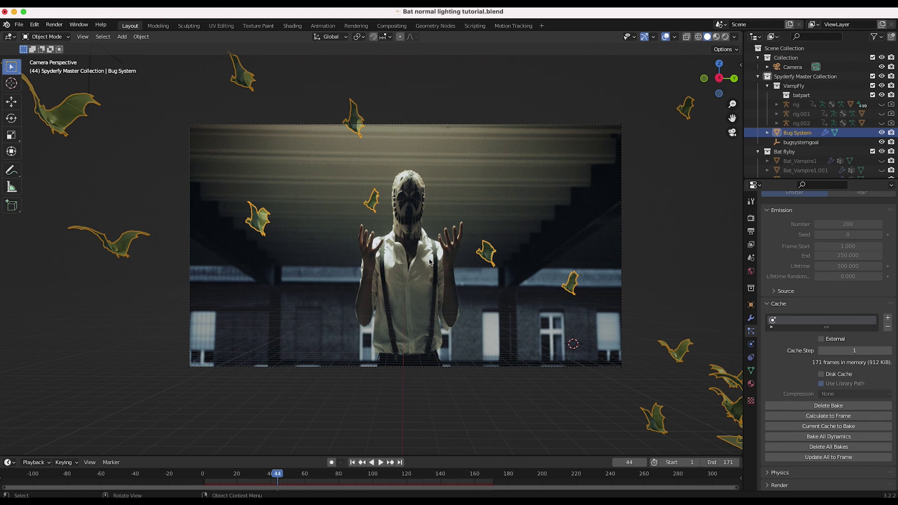
# Give the world background an Environment Texture colour using the image canary_wharf_4k.hdr.
pyautogui.click(750, 272)
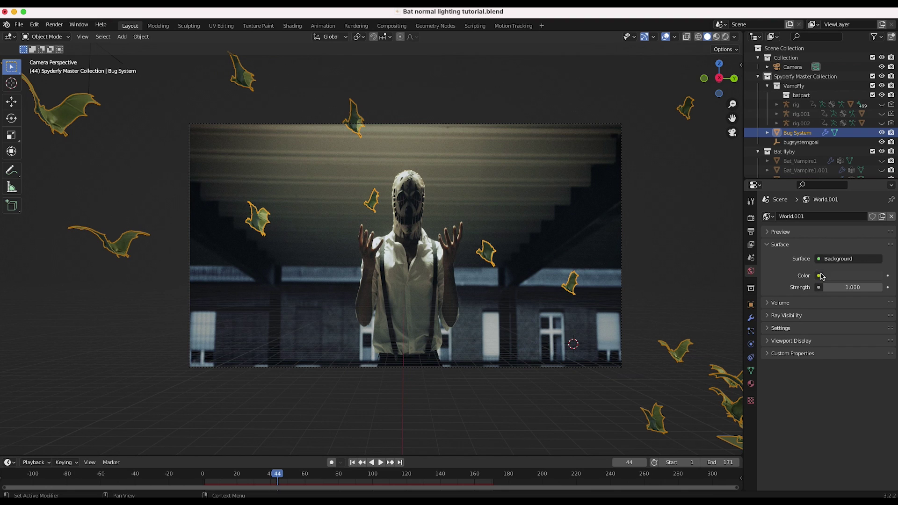
pyautogui.click(819, 275)
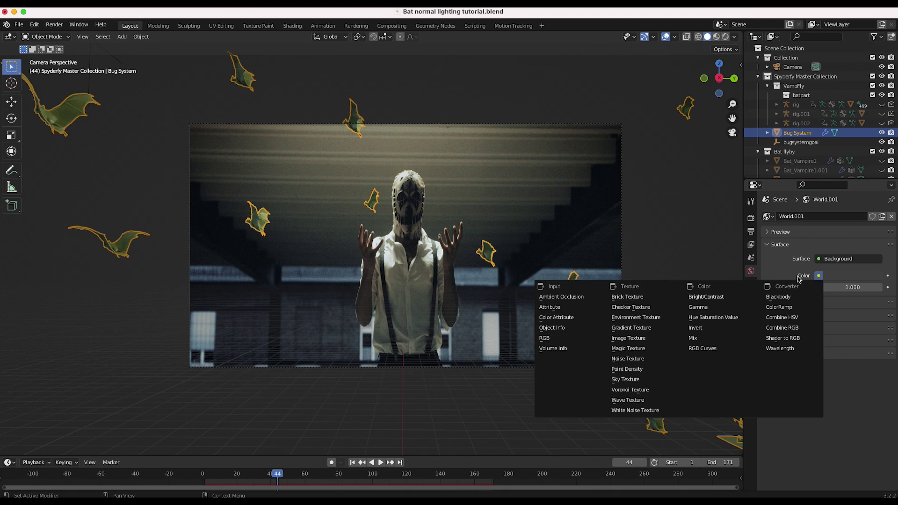
pyautogui.click(615, 321)
pyautogui.click(849, 288)
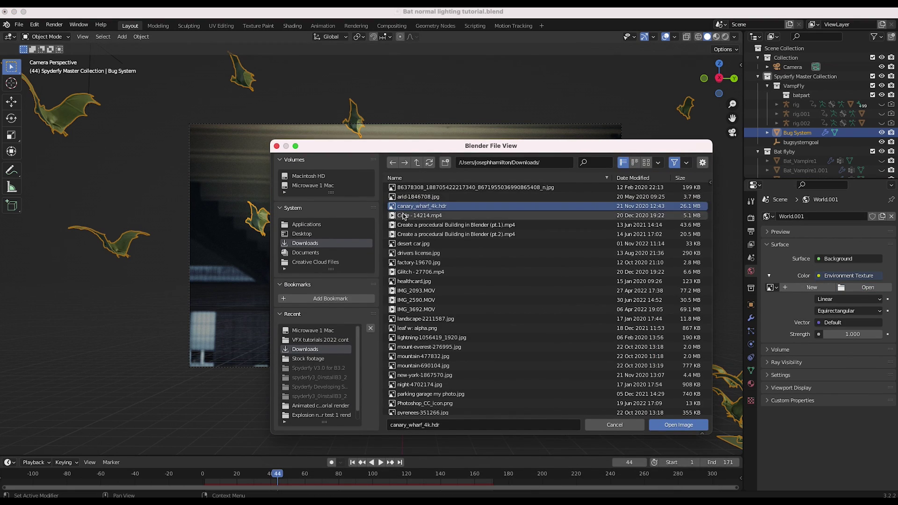
pyautogui.click(689, 427)
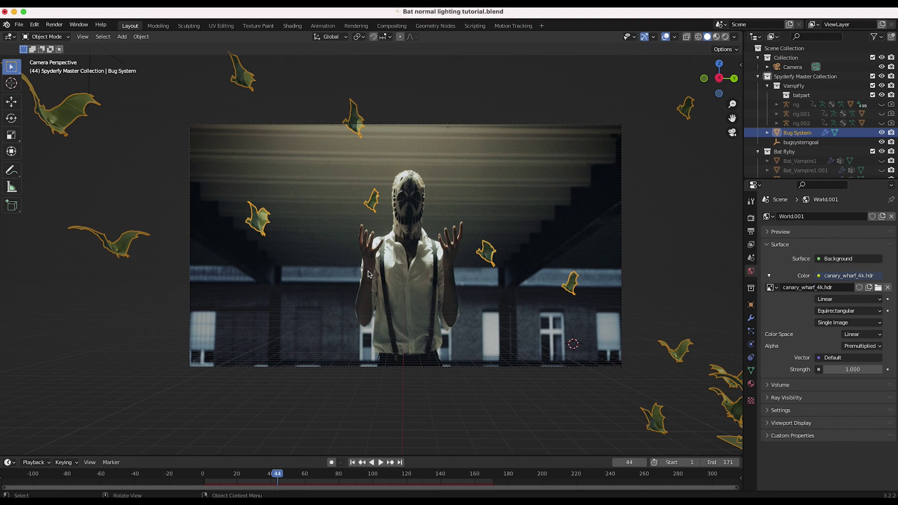
# Preview the bats over the footage in the camera view with Rendered viewport shading.
pyautogui.press('z')
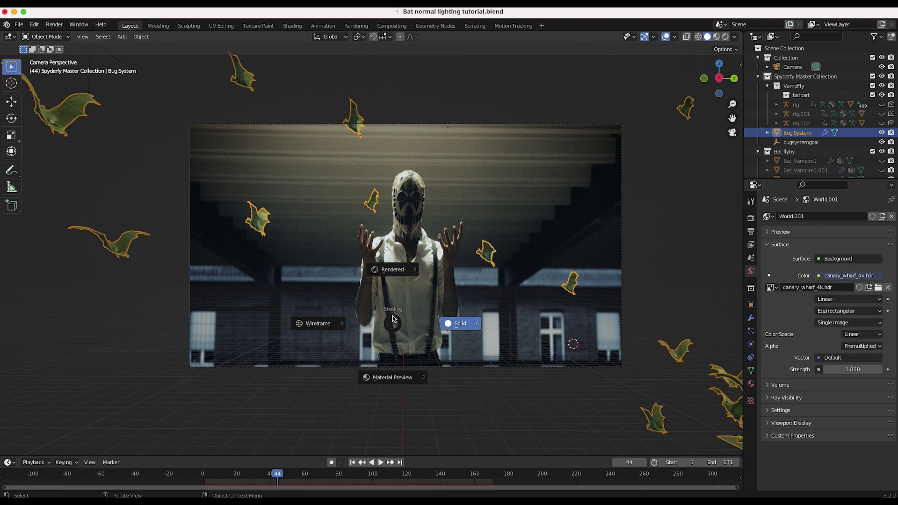
pyautogui.click(398, 268)
pyautogui.scroll(1, 515, 211)
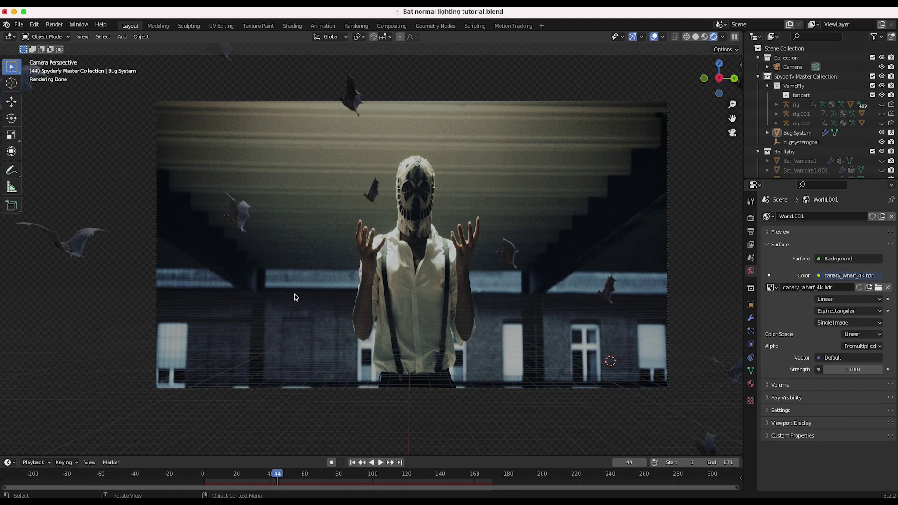
# Enable the Normal data pass for the view layer.
pyautogui.click(751, 245)
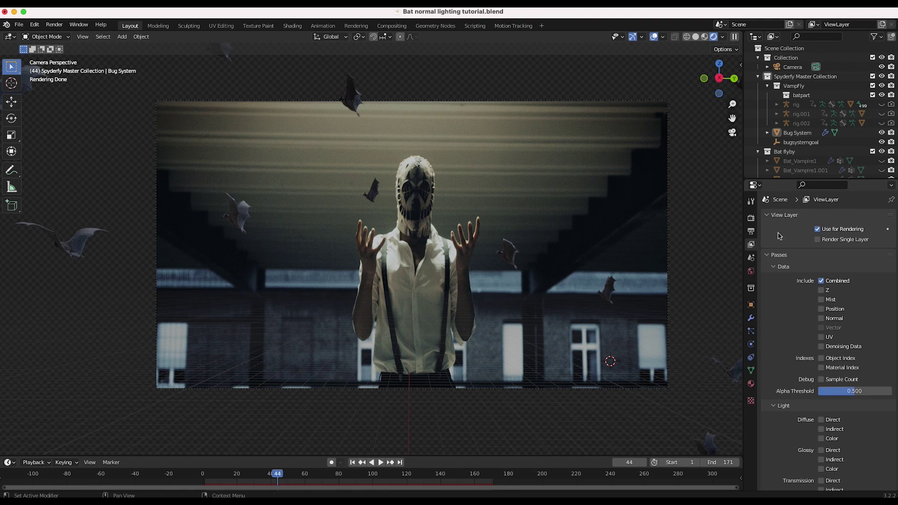
pyautogui.click(822, 320)
# Scrub through the bat animation, stop at frame 42 and deselect the Bug System emitter.
pyautogui.moveTo(209, 474); pyautogui.dragTo(343, 467)
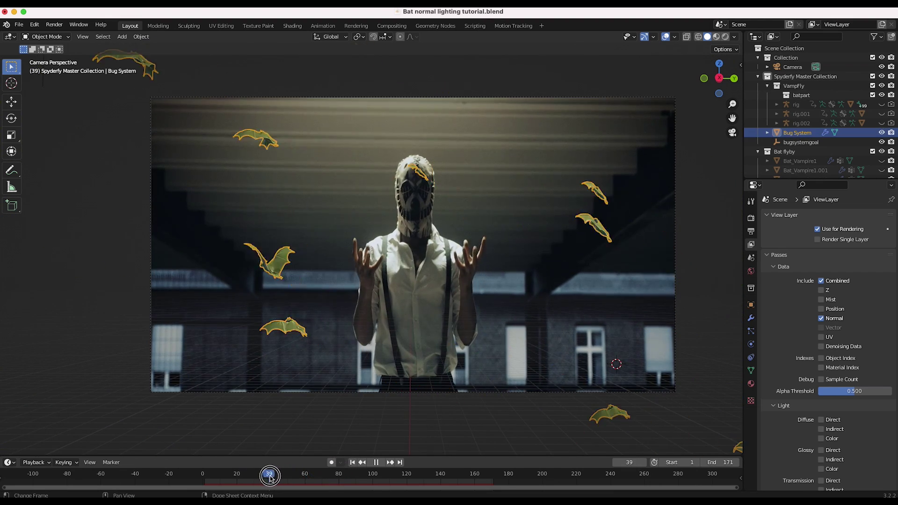
pyautogui.moveTo(270, 476)
pyautogui.mouseDown()
pyautogui.moveTo(305, 476)
pyautogui.moveTo(274, 476)
pyautogui.mouseUp()
pyautogui.click(297, 155)
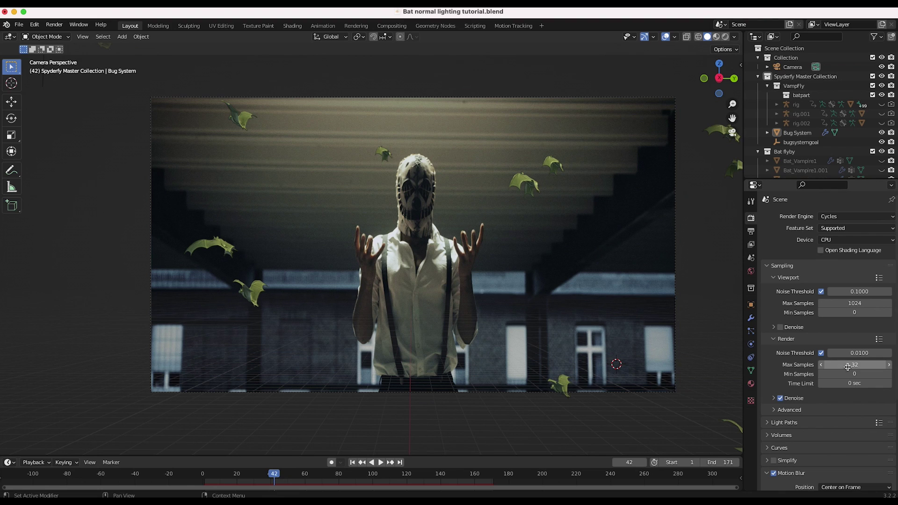
# Examine the scene's render settings, covering advanced sampling, motion blur, film transparency and the available render engines.
pyautogui.click(786, 410)
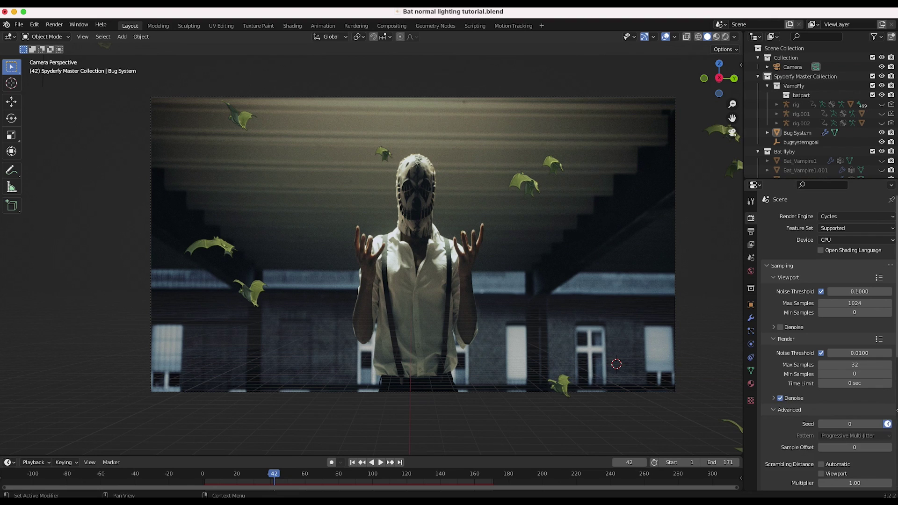
pyautogui.scroll(-10, 818, 374)
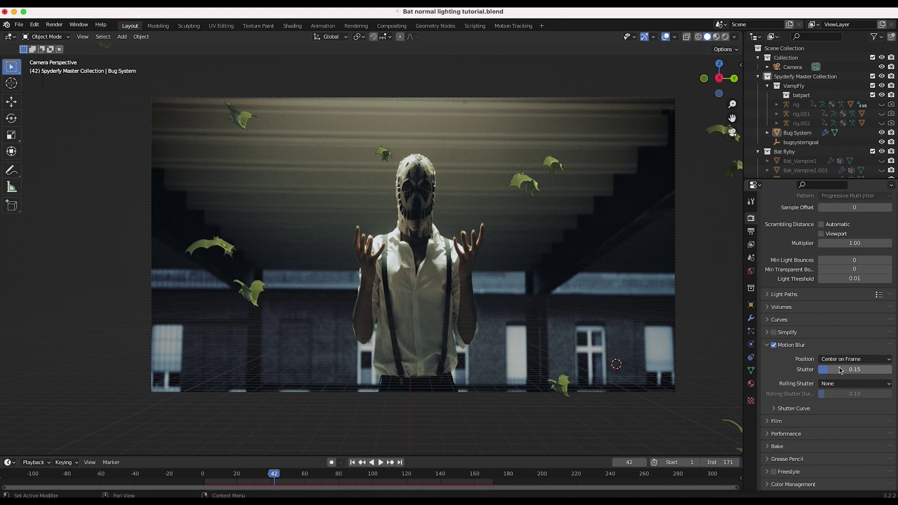
pyautogui.click(768, 421)
pyautogui.scroll(-4, 788, 407)
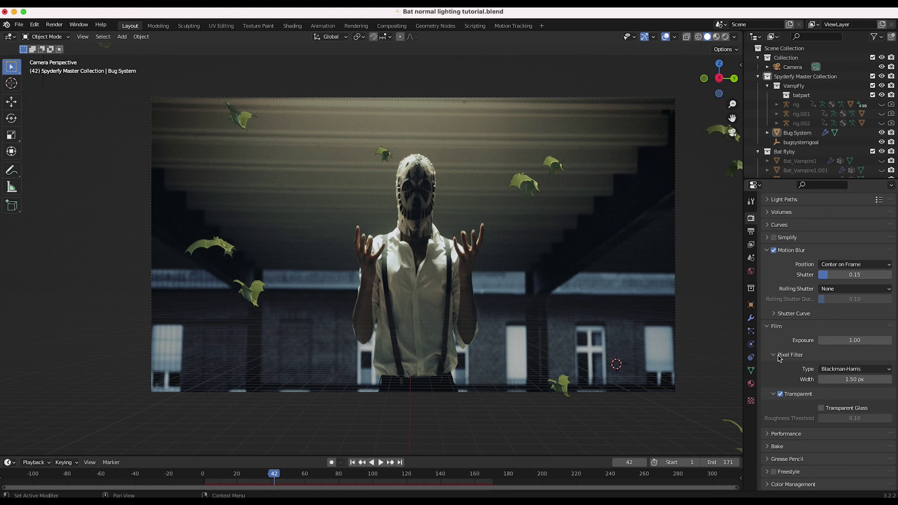
pyautogui.scroll(8, 767, 241)
pyautogui.click(830, 217)
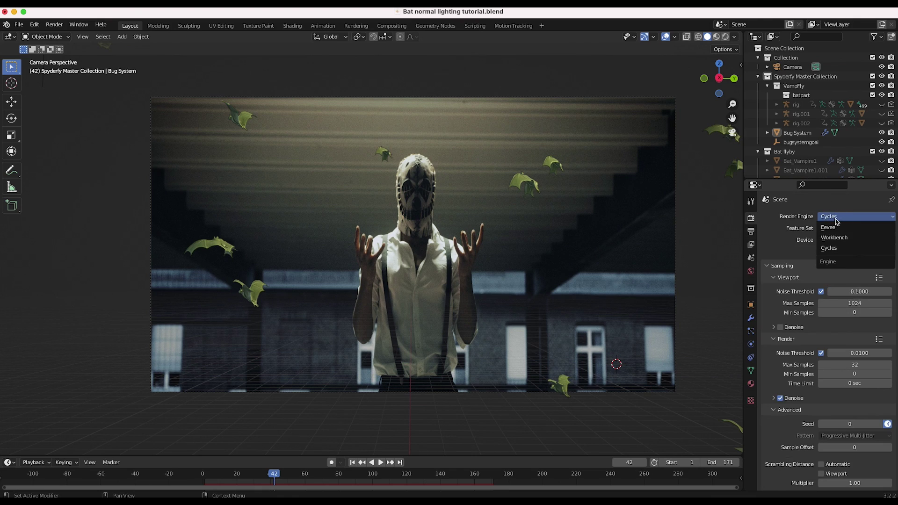
pyautogui.click(839, 218)
# Render frame 42 as a still image, inspect the bats in the result and close the render window.
pyautogui.scroll(2, 313, 201)
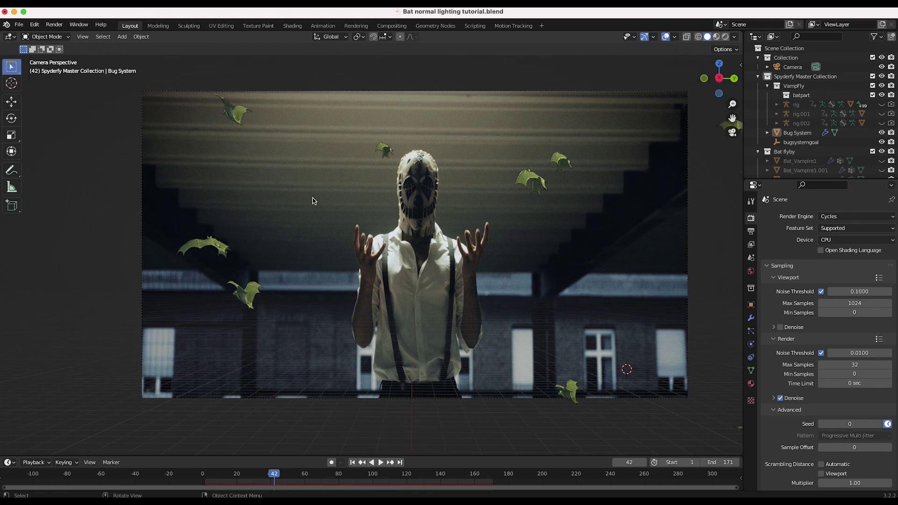
pyautogui.scroll(-1, 312, 199)
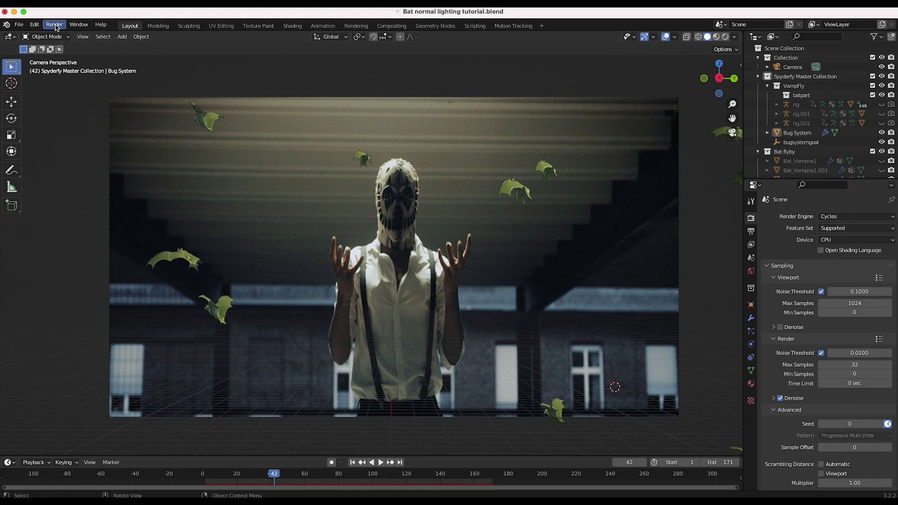
pyautogui.click(55, 25)
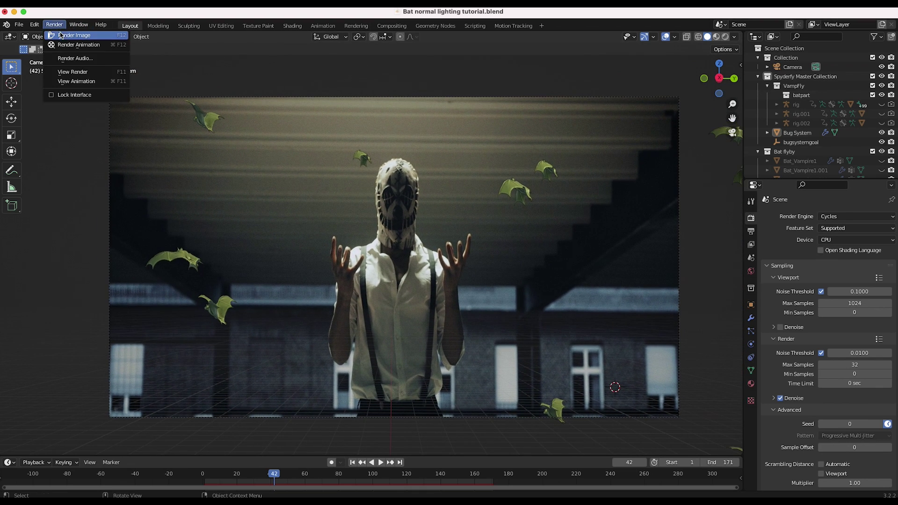
pyautogui.click(70, 33)
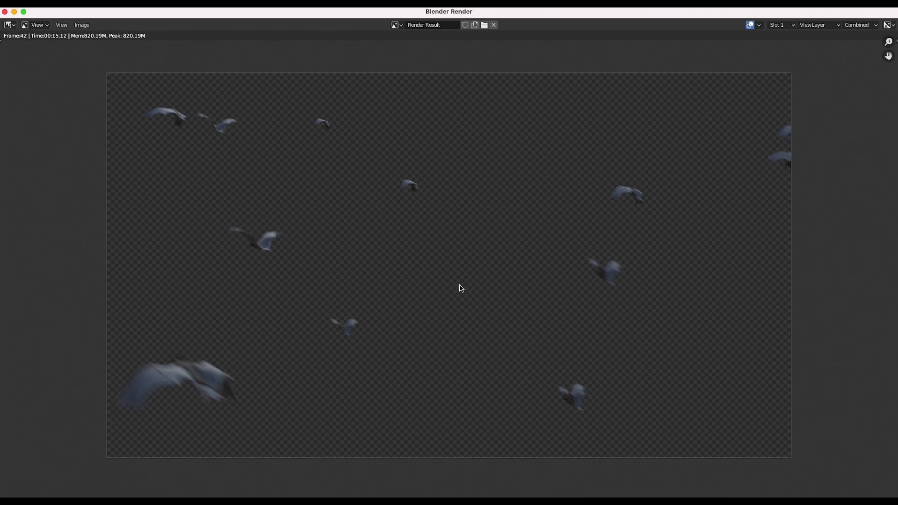
pyautogui.scroll(1, 331, 234)
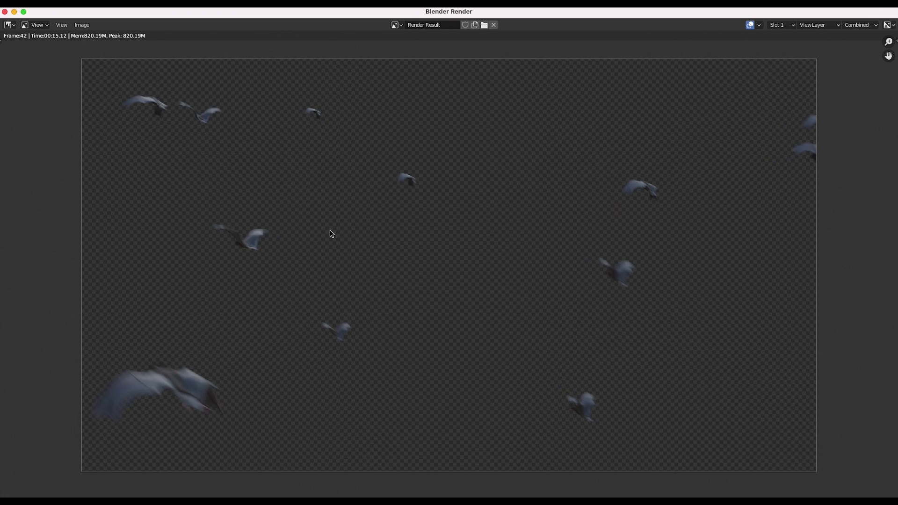
pyautogui.click(5, 12)
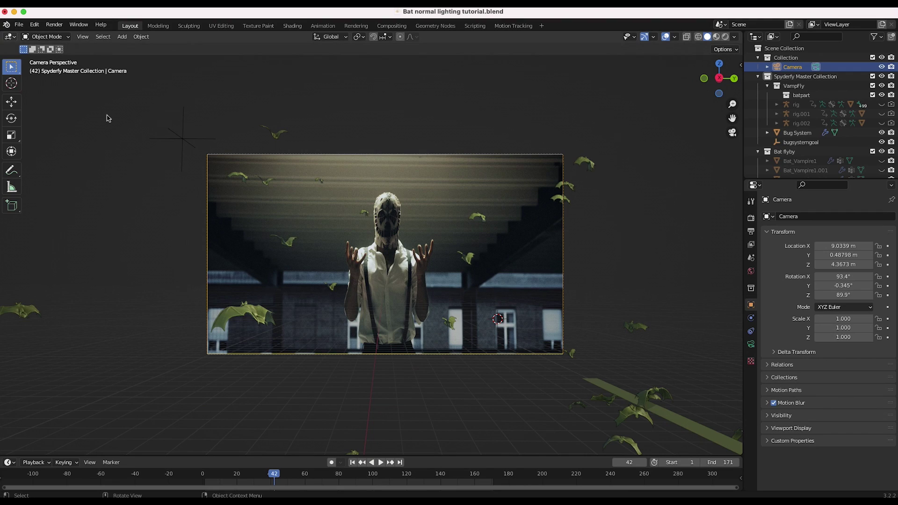
# Open the Compositing workspace, enable nodes and connect the Render Layers image to a Viewer node.
pyautogui.click(391, 25)
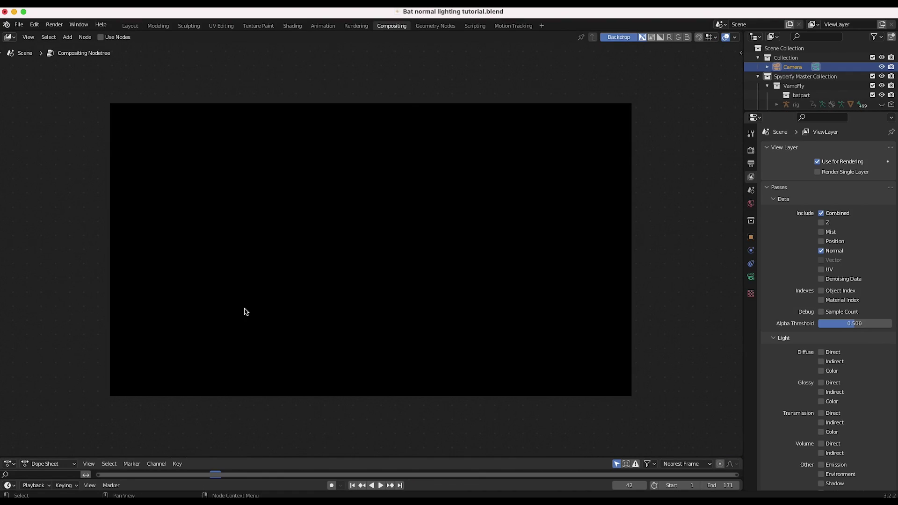
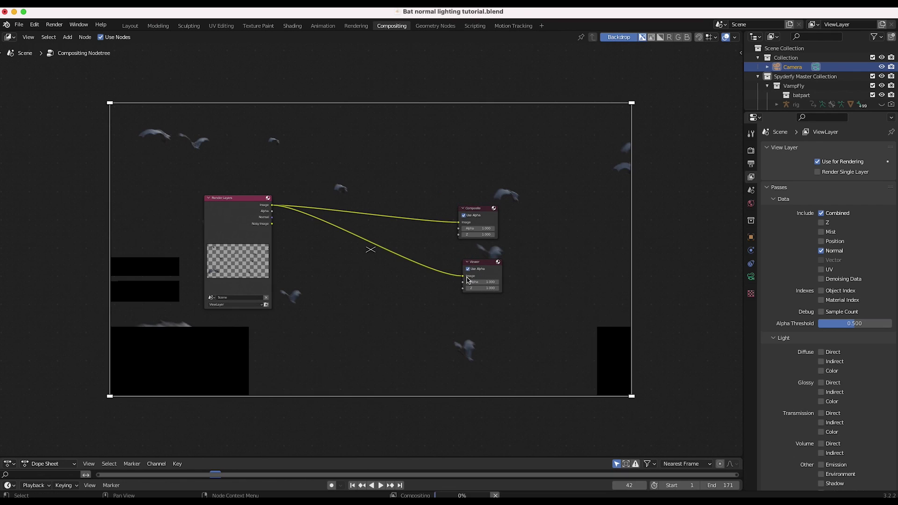
pyautogui.hscroll(5, 371, 236)
pyautogui.scroll(3, 373, 236)
pyautogui.hscroll(-2, 373, 237)
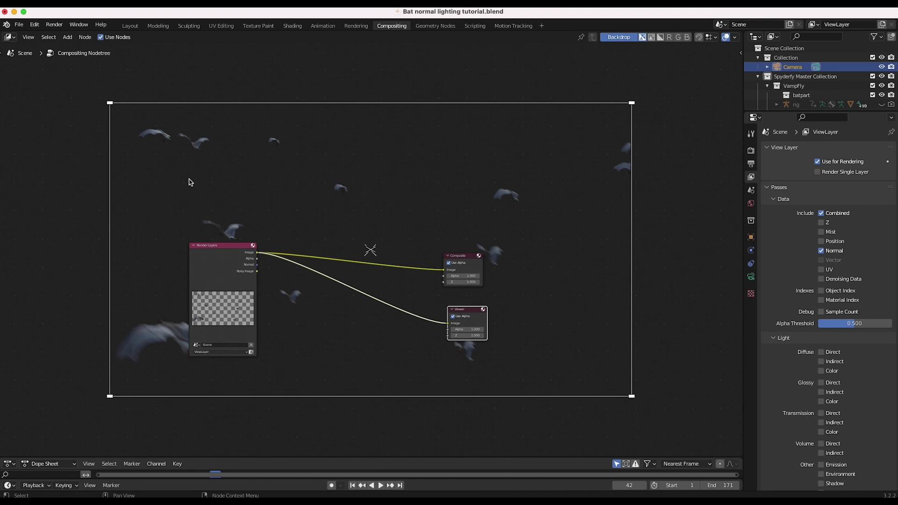
# Add a Movie Clip node above the Render Layers node and assign the already loaded 206794_scary_man footage to it.
pyautogui.hotkey('shift', 'a')
pyautogui.moveTo(152, 175)
pyautogui.click(218, 225)
pyautogui.click(223, 145)
pyautogui.scroll(8, 215, 209)
pyautogui.hscroll(-4, 220, 220)
pyautogui.scroll(1, 219, 220)
pyautogui.scroll(-1, 224, 228)
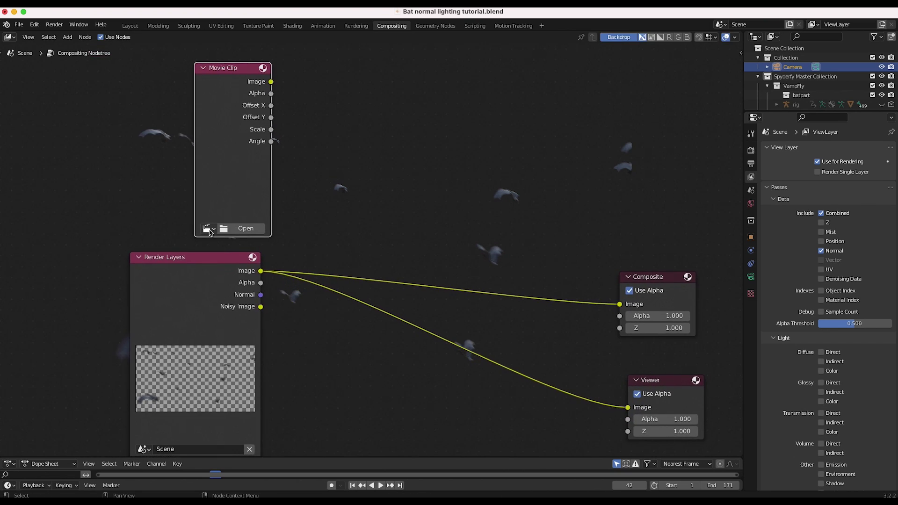
pyautogui.click(208, 228)
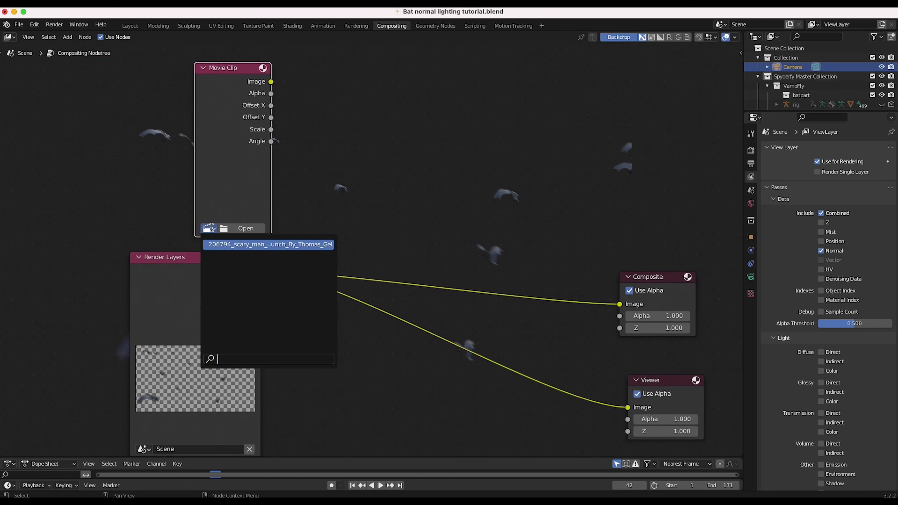
pyautogui.click(249, 245)
# Add an Alpha Over node that layers the Render Layers image over the movie clip and feeds the Viewer.
pyautogui.scroll(-3, 358, 193)
pyautogui.hotkey('shift', 'a')
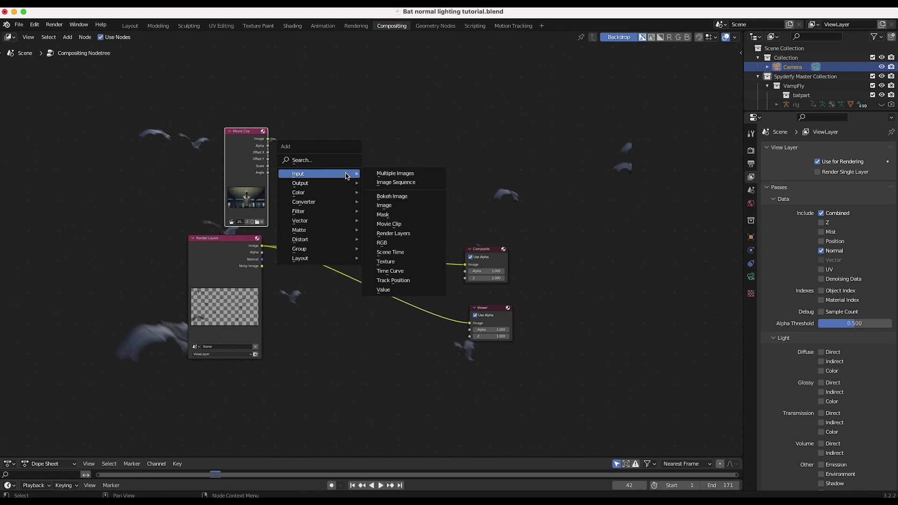
pyautogui.moveTo(303, 193)
pyautogui.click(389, 193)
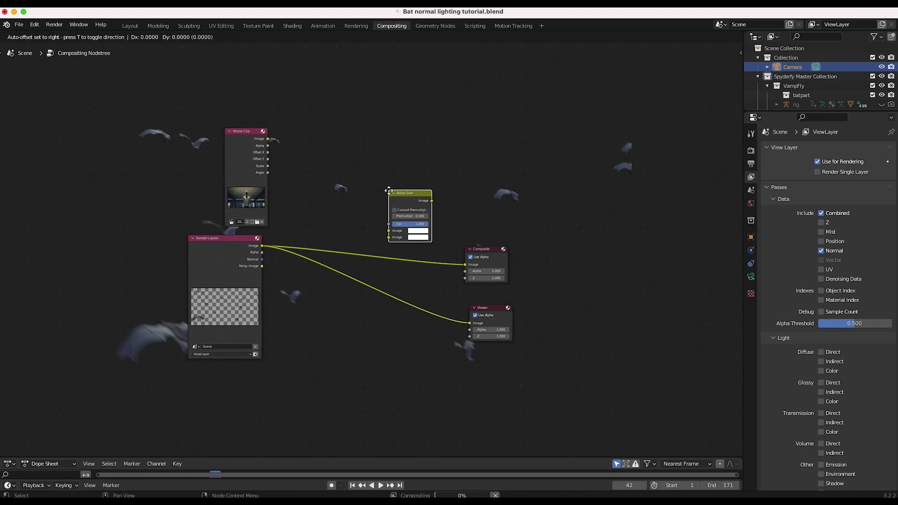
pyautogui.click(398, 286)
pyautogui.moveTo(268, 139); pyautogui.dragTo(400, 327)
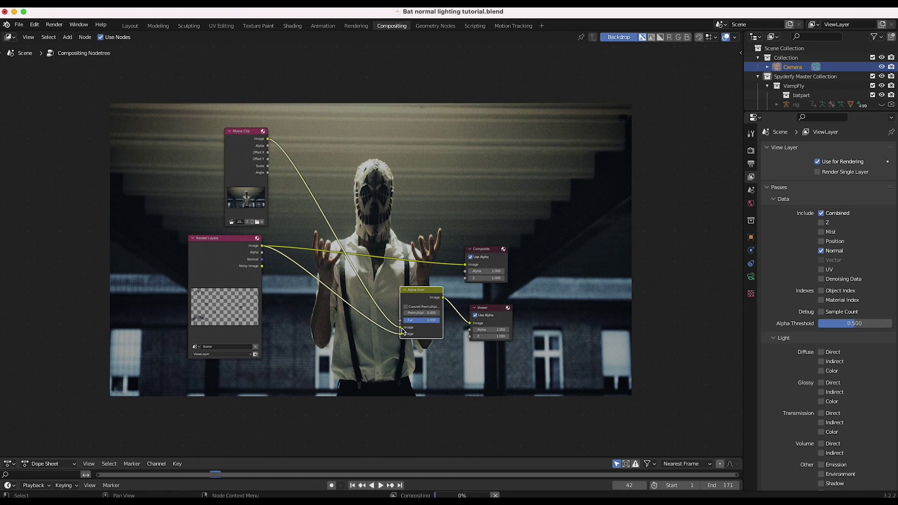
# Spread the compositing nodes apart and connect the Alpha Over output to the Composite node.
pyautogui.moveTo(234, 244); pyautogui.dragTo(171, 294)
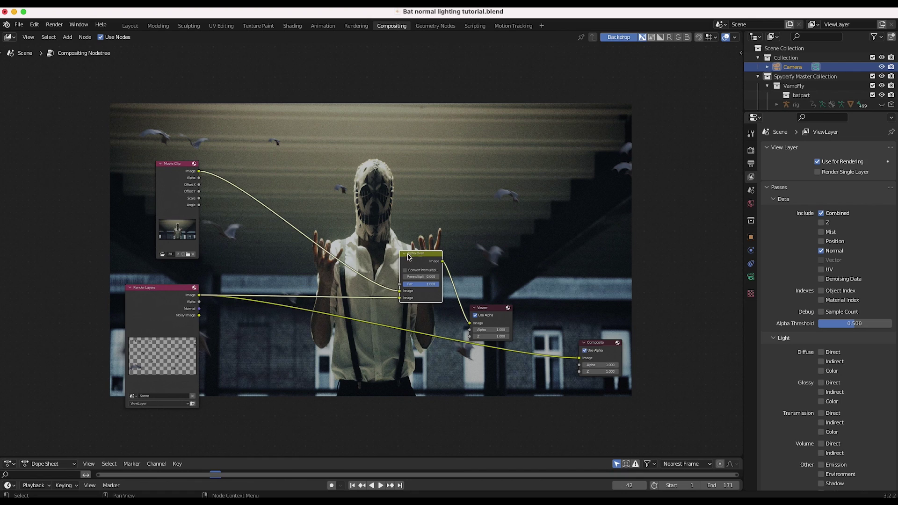
pyautogui.scroll(8, 481, 216)
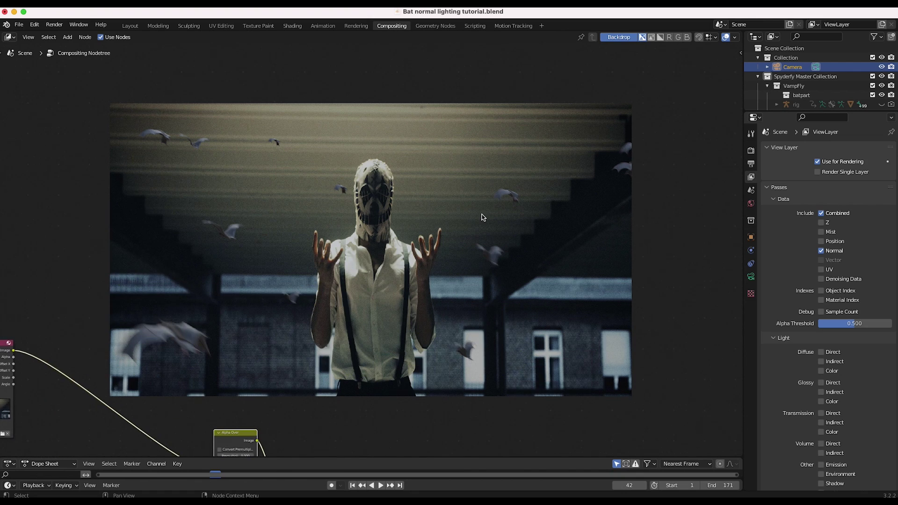
pyautogui.scroll(-10, 481, 217)
pyautogui.moveTo(456, 219); pyautogui.dragTo(562, 211)
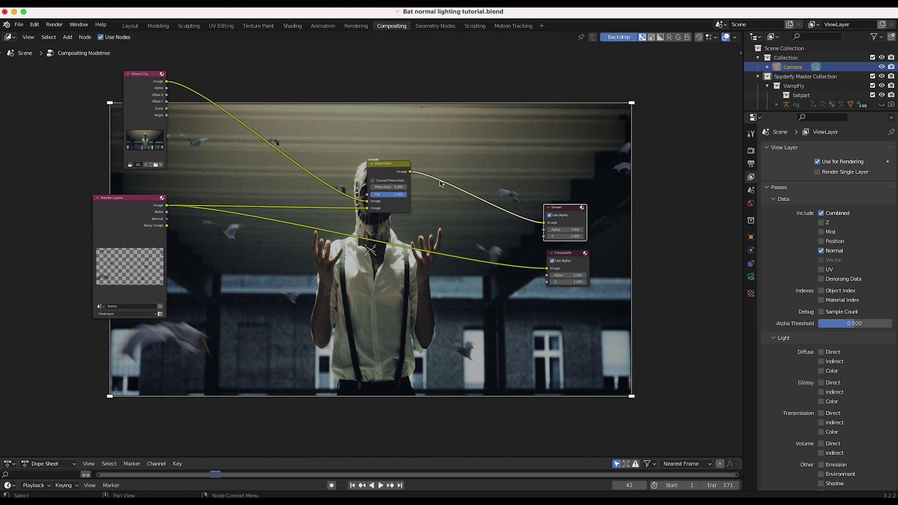
pyautogui.moveTo(409, 172); pyautogui.dragTo(549, 270)
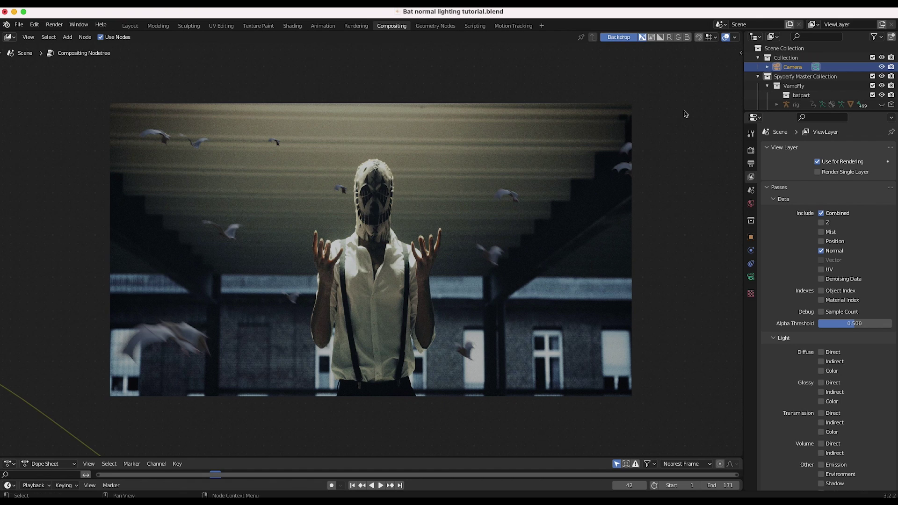
pyautogui.scroll(-5, 290, 235)
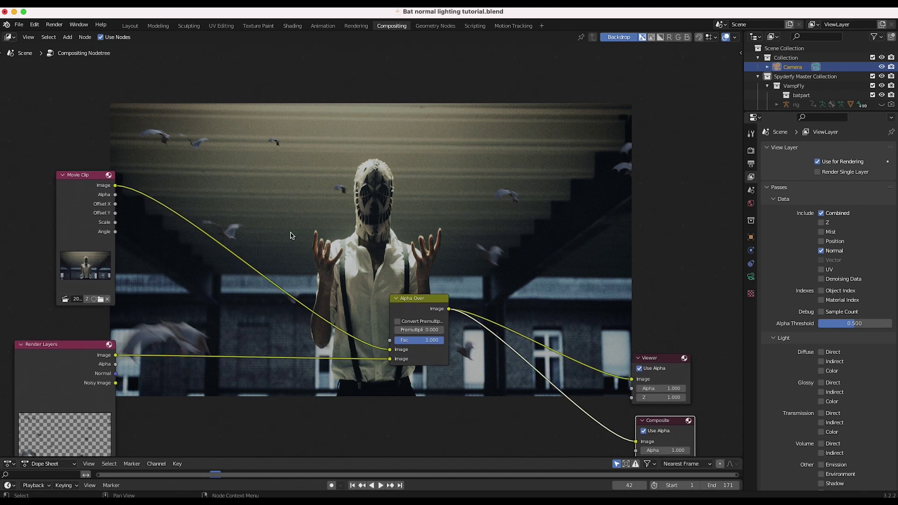
# Add a second Viewer node beside Render Layers and connect the Normal output to its Image input.
pyautogui.moveTo(291, 235); pyautogui.dragTo(322, 153, button='middle')
pyautogui.scroll(-4, 353, 248)
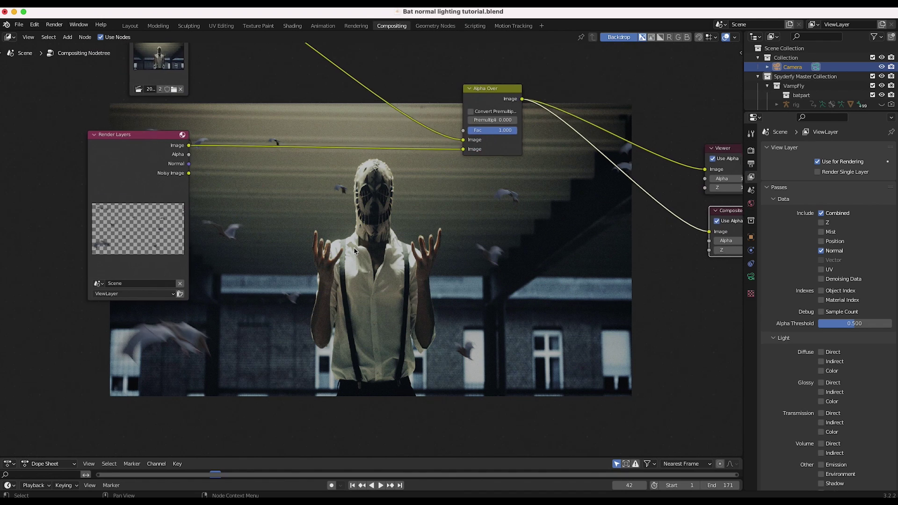
pyautogui.scroll(-3, 353, 248)
pyautogui.click(186, 266)
pyautogui.scroll(2, 186, 266)
pyautogui.hscroll(-2, 186, 266)
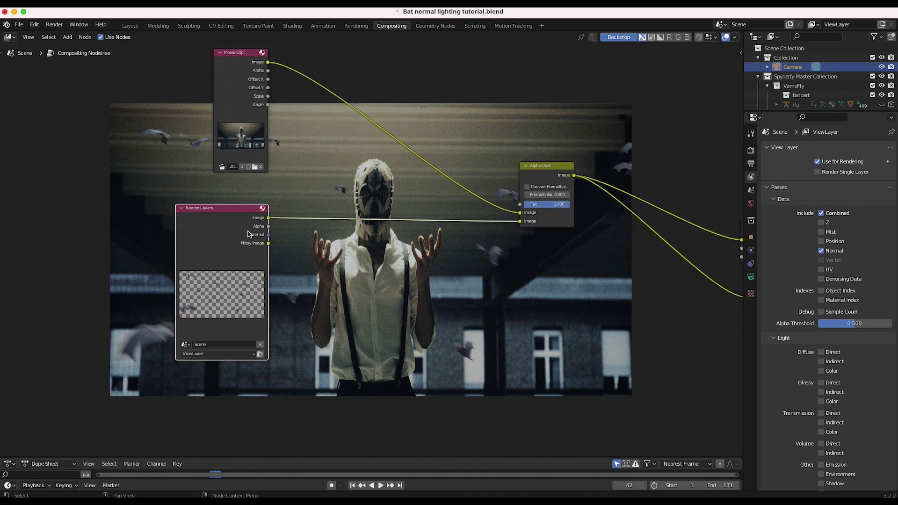
pyautogui.scroll(2, 187, 266)
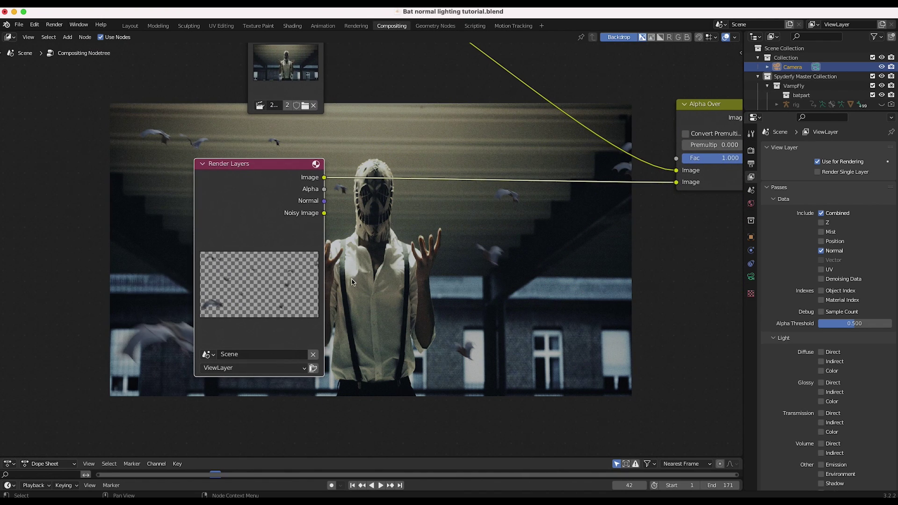
pyautogui.hotkey('shift', 'a')
pyautogui.moveTo(449, 258)
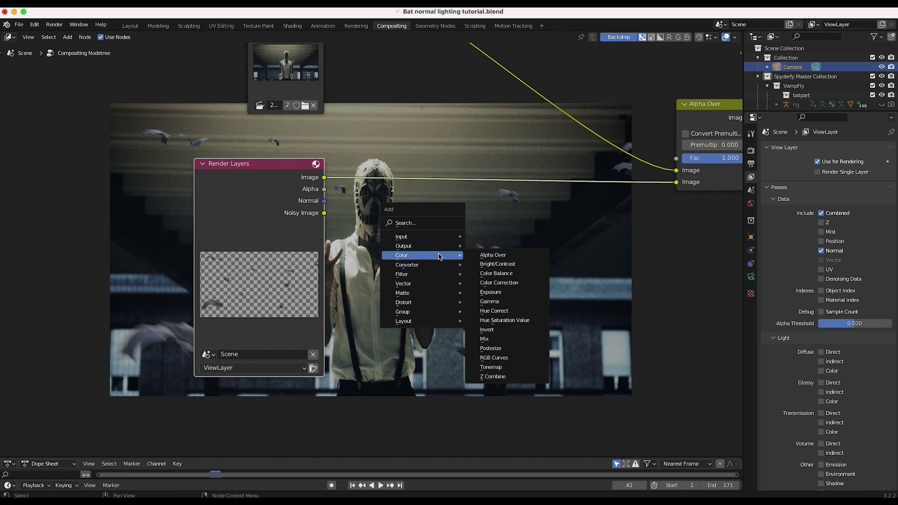
pyautogui.moveTo(406, 246)
pyautogui.click(486, 284)
pyautogui.click(471, 224)
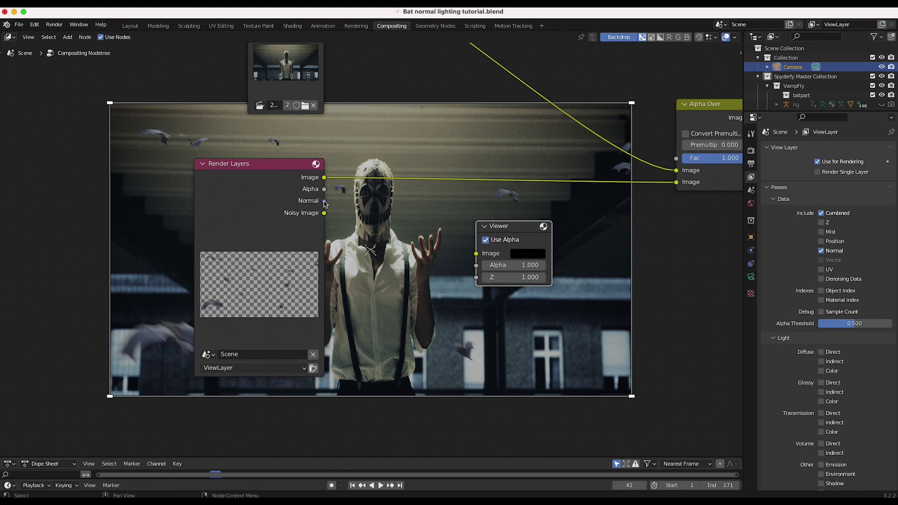
pyautogui.moveTo(323, 200); pyautogui.dragTo(477, 254)
pyautogui.click(508, 233)
# Examine the bats' normal pass in the compositor backdrop, with the nodes moved out of the way.
pyautogui.hscroll(6, 587, 159)
pyautogui.scroll(5, 587, 159)
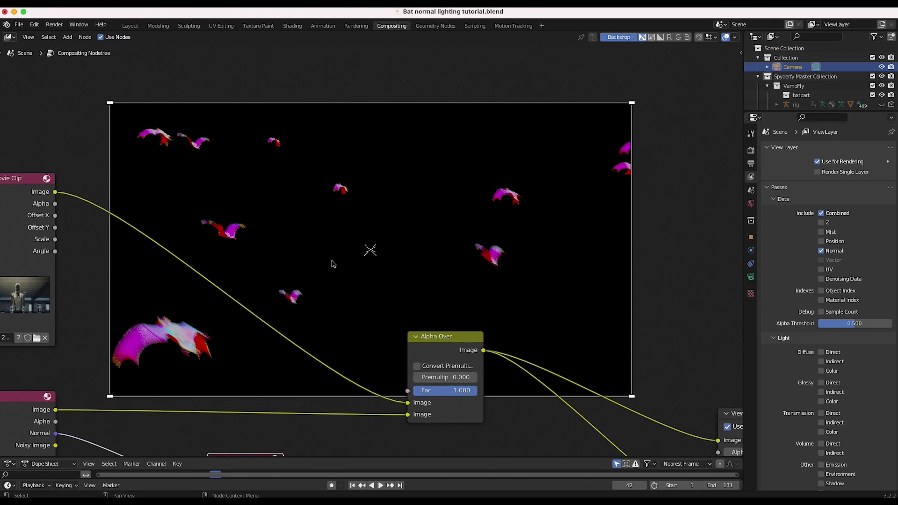
pyautogui.scroll(8, 375, 221)
pyautogui.hscroll(5, 375, 221)
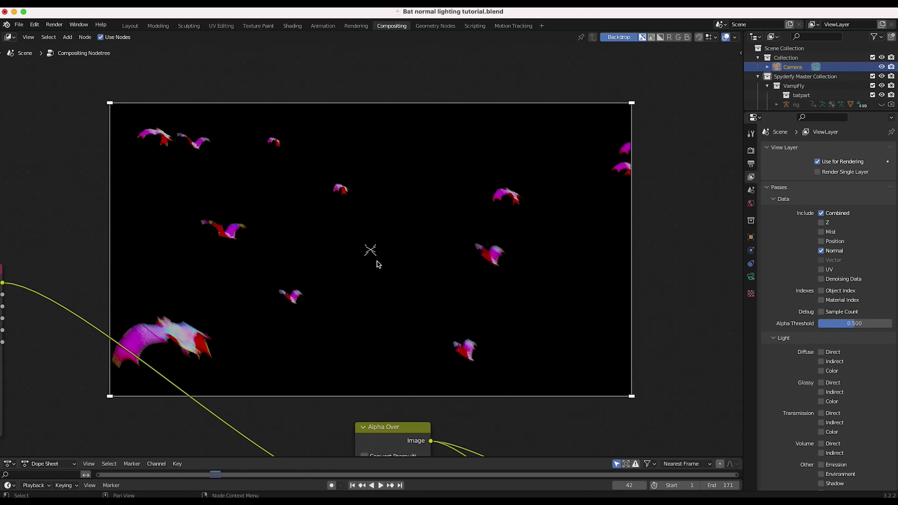
# Add a Normal node between the Render Layers node and the second Viewer node.
pyautogui.moveTo(378, 265); pyautogui.dragTo(357, 174, button='middle')
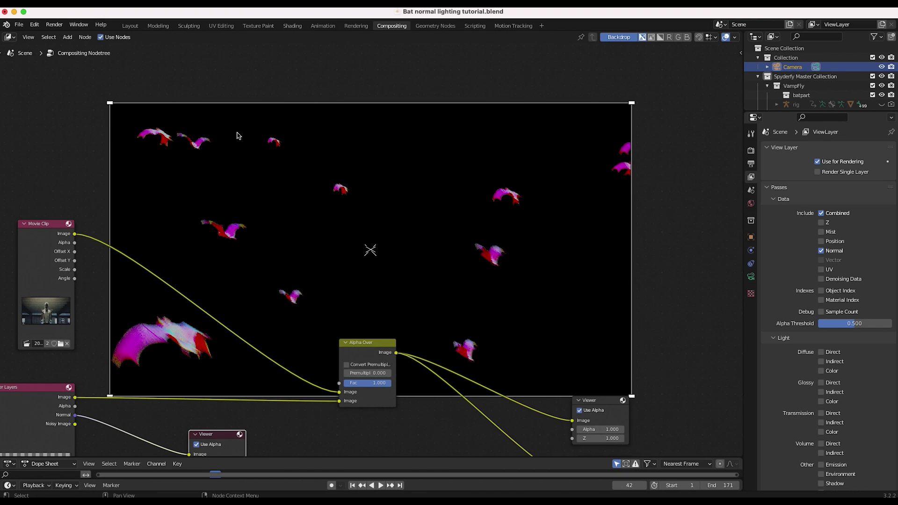
pyautogui.moveTo(178, 230); pyautogui.dragTo(171, 250, button='middle')
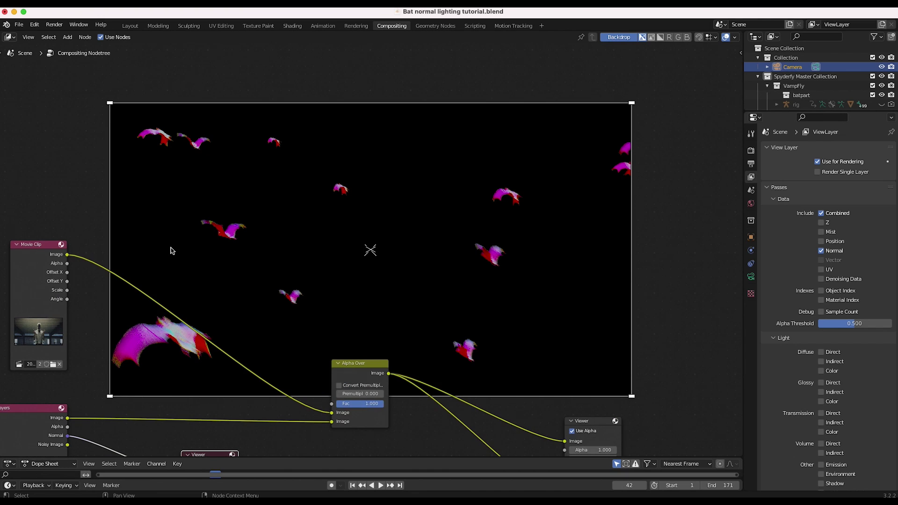
pyautogui.scroll(-7, 203, 300)
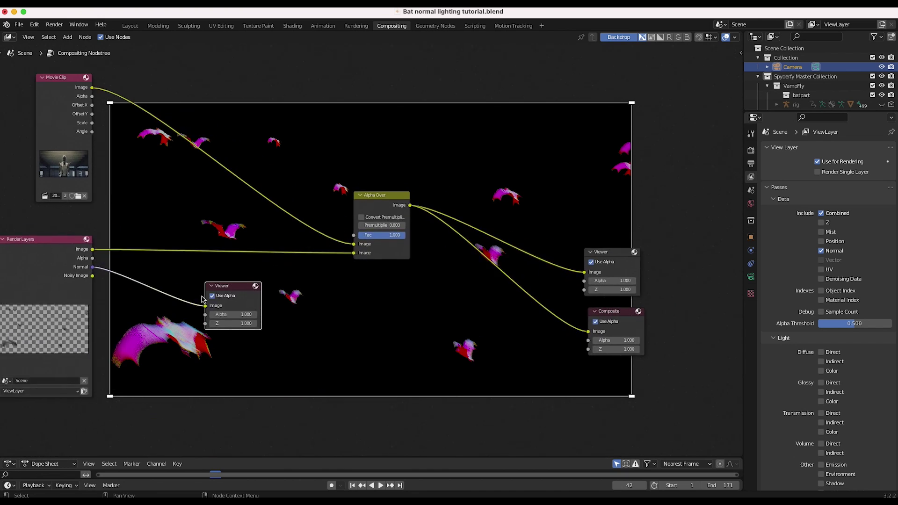
pyautogui.hscroll(-2, 202, 300)
pyautogui.scroll(-2, 202, 299)
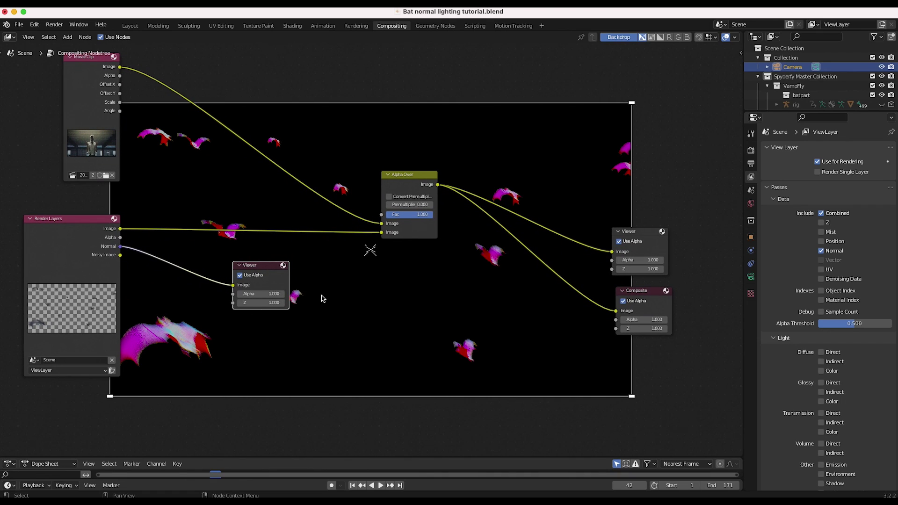
pyautogui.hotkey('shift', 'a')
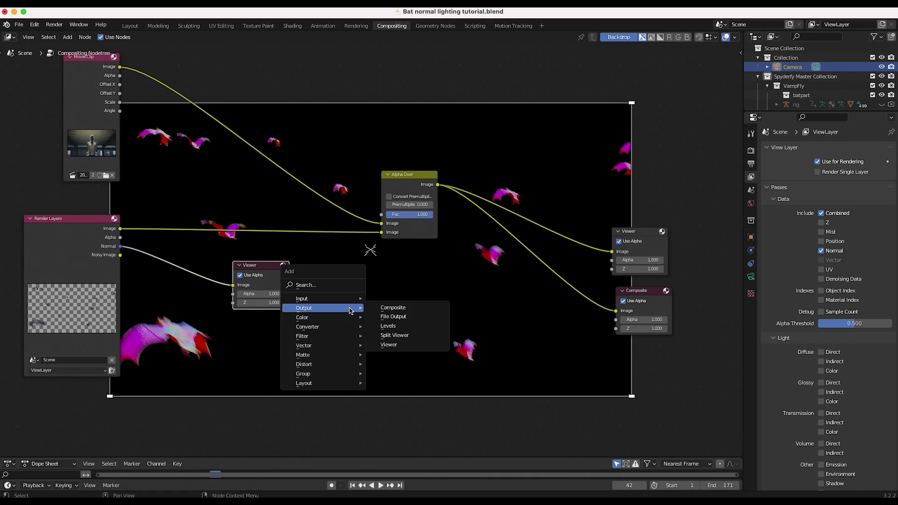
pyautogui.click(309, 285)
pyautogui.write('normal')
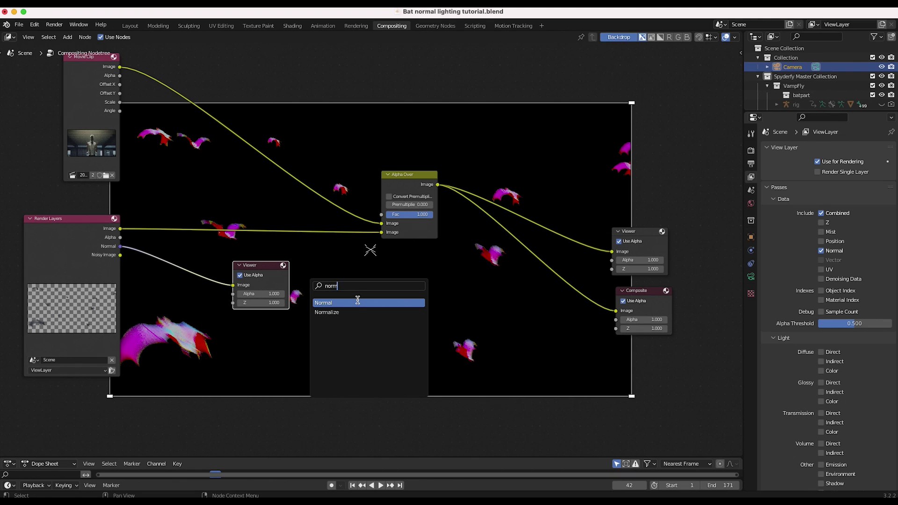
pyautogui.press('Return')
pyautogui.moveTo(188, 271); pyautogui.dragTo(202, 269)
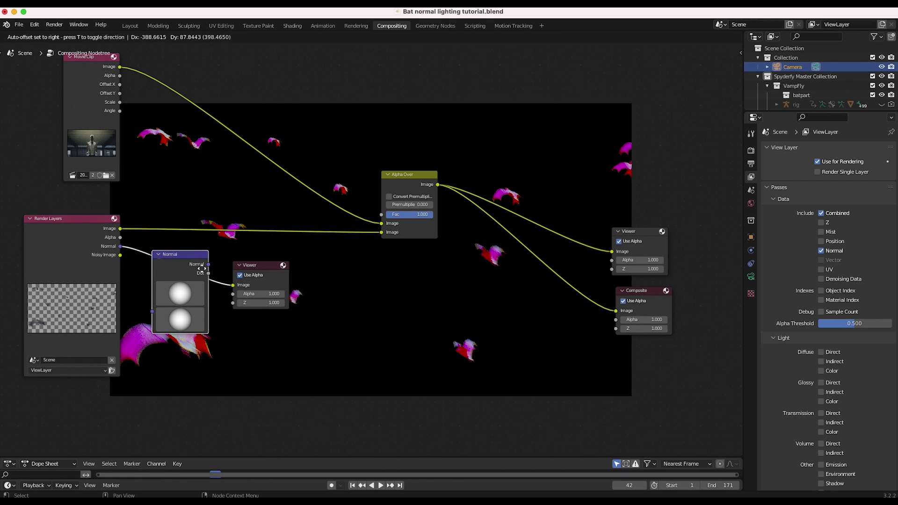
pyautogui.click(202, 269)
# Route the Render Layers Normal output through the Normal node and feed its Dot output to the second Viewer's Image input.
pyautogui.scroll(3, 202, 268)
pyautogui.moveTo(270, 273); pyautogui.dragTo(313, 288)
pyautogui.hscroll(3, 313, 288)
pyautogui.hscroll(-3, 229, 198)
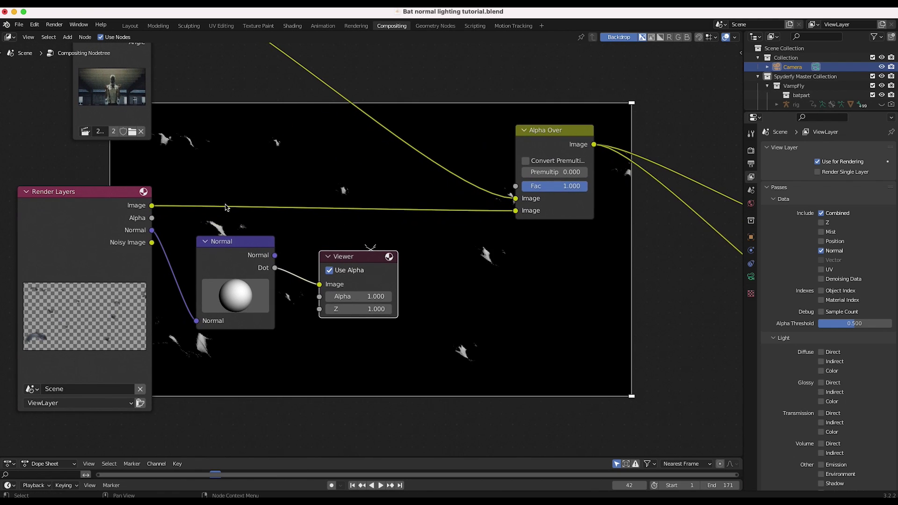
# Try several light directions on the bats by rotating the sphere in the Normal node.
pyautogui.scroll(-3, 264, 297)
pyautogui.moveTo(248, 211); pyautogui.dragTo(195, 161)
pyautogui.hotkey('ctrl', 'z')
pyautogui.moveTo(239, 210); pyautogui.dragTo(241, 154)
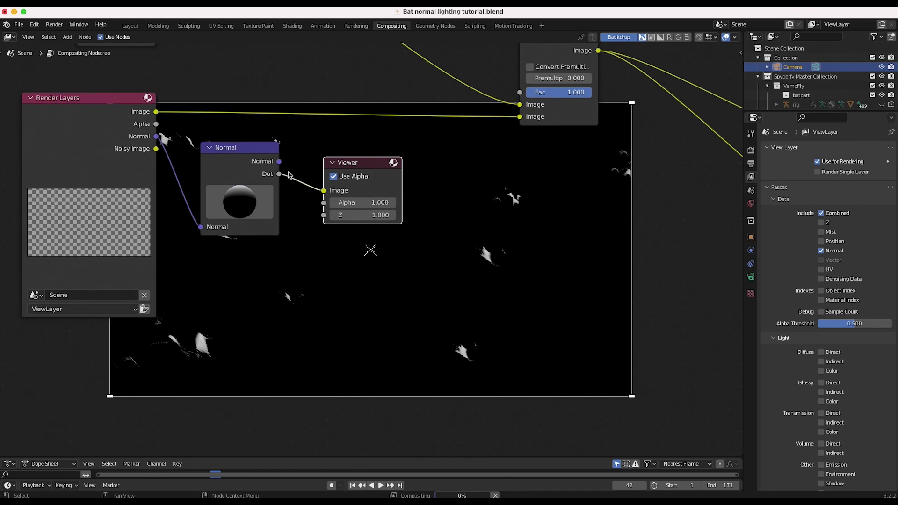
pyautogui.hscroll(3, 288, 175)
pyautogui.moveTo(162, 219); pyautogui.dragTo(221, 250)
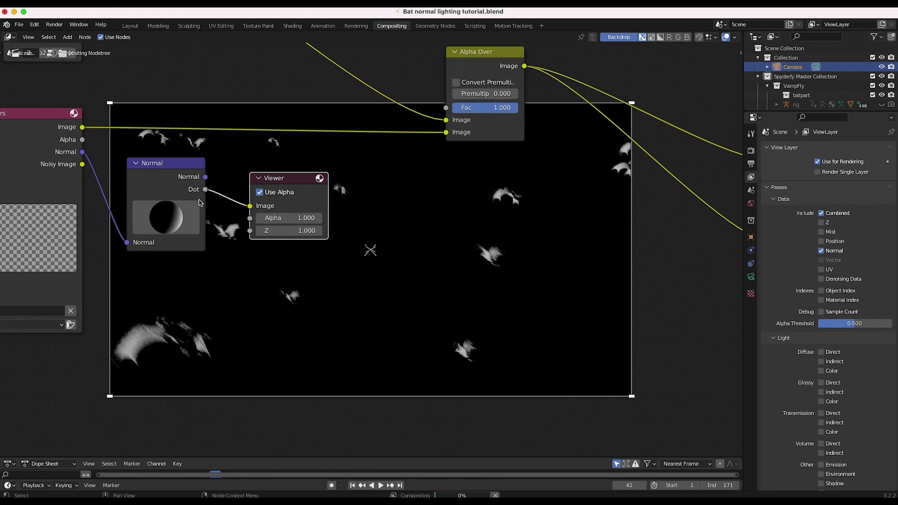
pyautogui.moveTo(177, 231); pyautogui.dragTo(185, 270)
pyautogui.moveTo(99, 216); pyautogui.dragTo(96, 218)
pyautogui.moveTo(47, 197); pyautogui.dragTo(115, 211, button='middle')
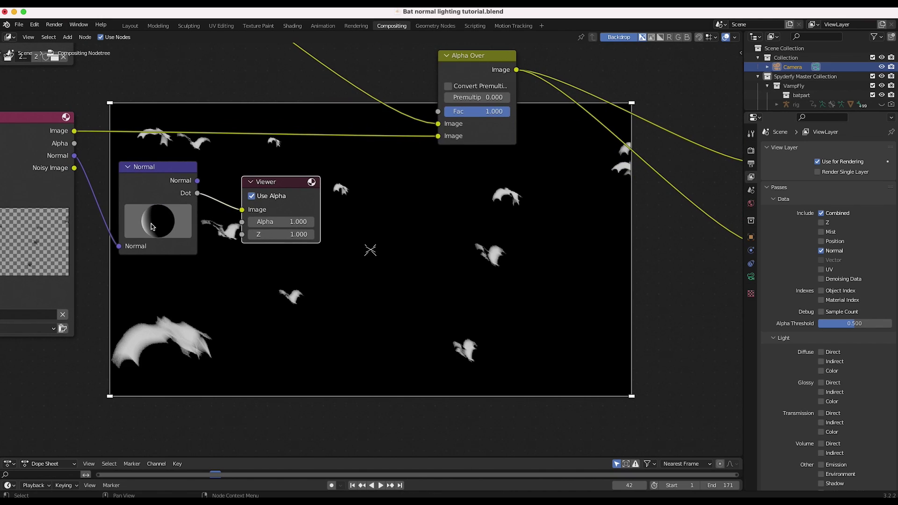
pyautogui.moveTo(151, 223)
pyautogui.mouseDown()
pyautogui.moveTo(144, 207)
pyautogui.moveTo(182, 267)
pyautogui.mouseUp()
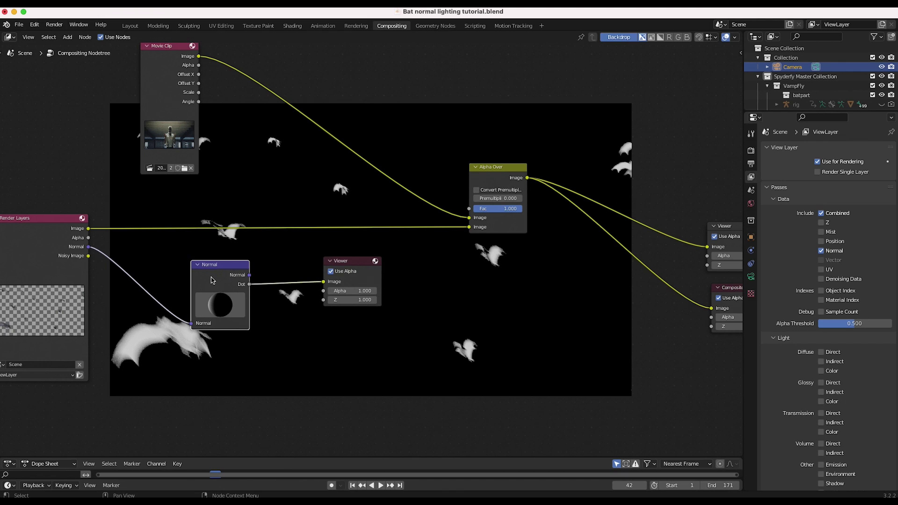
# Move the Normal node and its Viewer lower to make room below the Render Layers link.
pyautogui.moveTo(216, 269); pyautogui.dragTo(192, 300)
pyautogui.moveTo(353, 266); pyautogui.dragTo(373, 322)
pyautogui.press('Home')
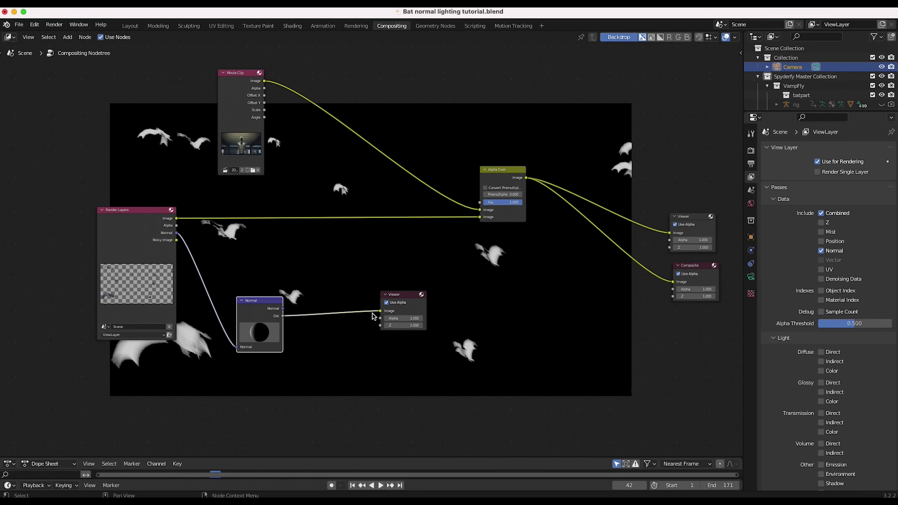
pyautogui.click(391, 299)
# Rotate the Normal node's sphere until it is almost fully dark, leaving highlights on the bats' upper edges, and check them in the backdrop.
pyautogui.moveTo(255, 335); pyautogui.dragTo(282, 316)
pyautogui.scroll(4, 282, 316)
pyautogui.moveTo(322, 348)
pyautogui.mouseDown()
pyautogui.moveTo(330, 337)
pyautogui.moveTo(329, 373)
pyautogui.mouseUp()
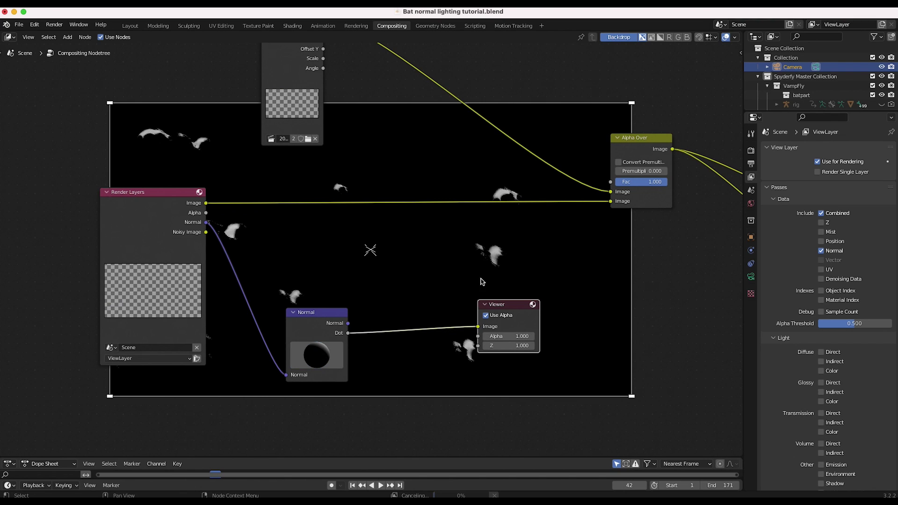
pyautogui.moveTo(497, 158); pyautogui.dragTo(233, 293, button='middle')
pyautogui.scroll(5, 232, 293)
pyautogui.scroll(-5, 233, 293)
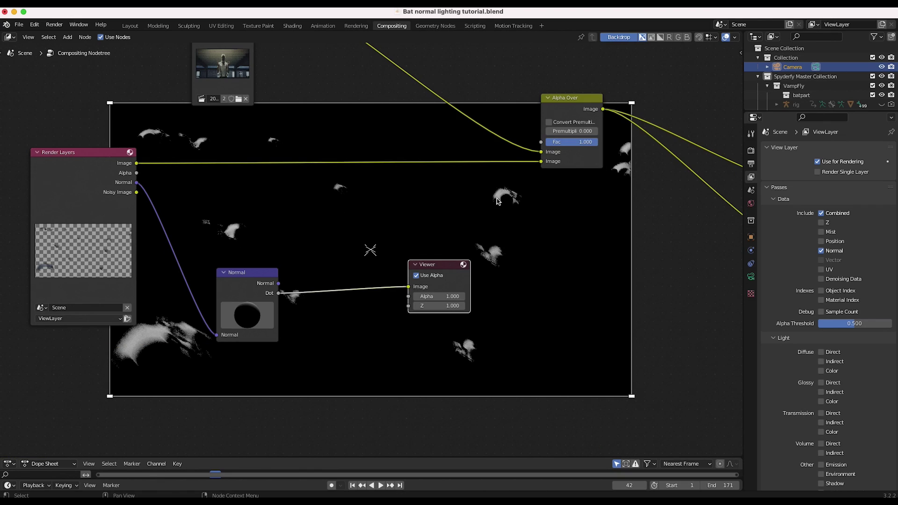
pyautogui.scroll(5, 497, 186)
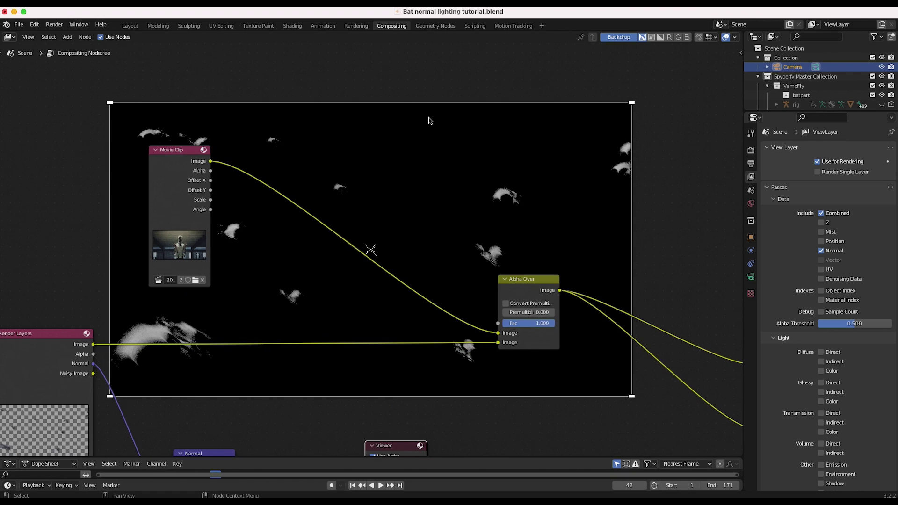
pyautogui.scroll(4, 434, 131)
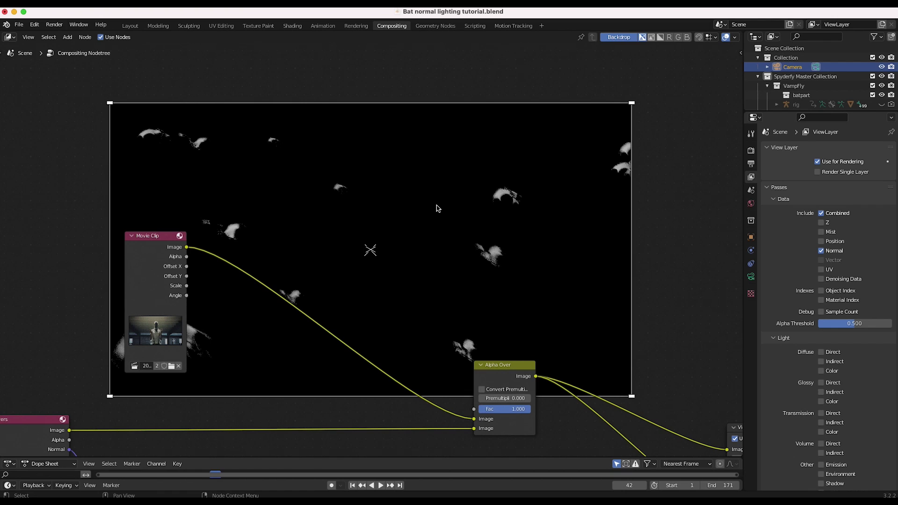
pyautogui.scroll(-7, 375, 236)
pyautogui.scroll(-3, 338, 265)
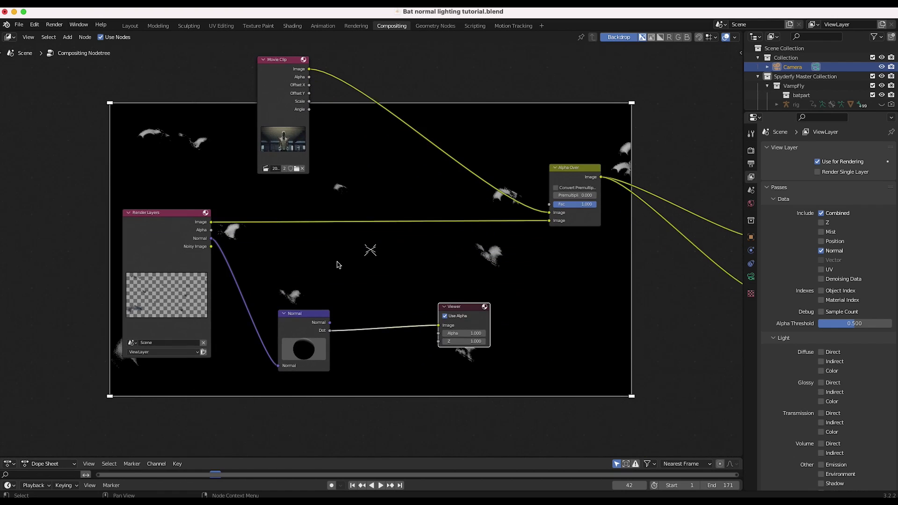
# Add a Mix node on the link between the Render Layers Image output and the Alpha Over node.
pyautogui.hotkey('shift', 'a')
pyautogui.moveTo(319, 305)
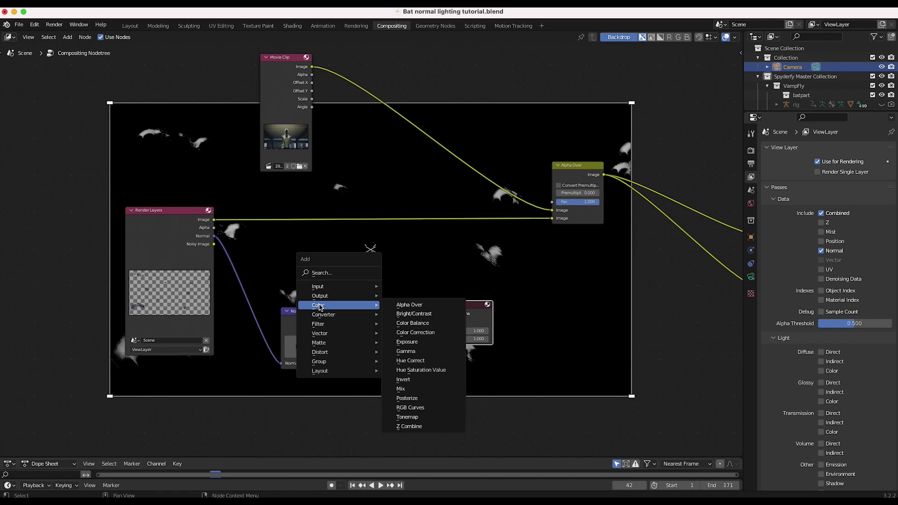
pyautogui.click(405, 388)
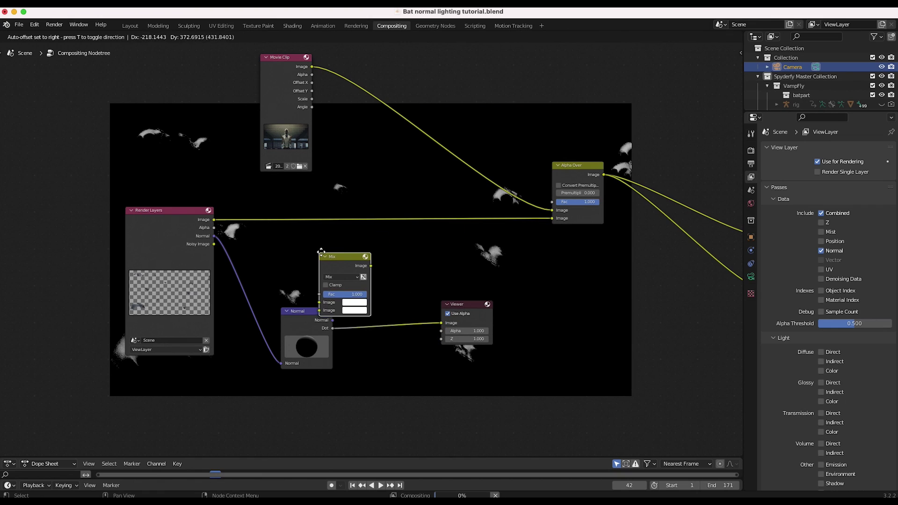
pyautogui.click(395, 202)
pyautogui.moveTo(425, 209); pyautogui.dragTo(472, 210)
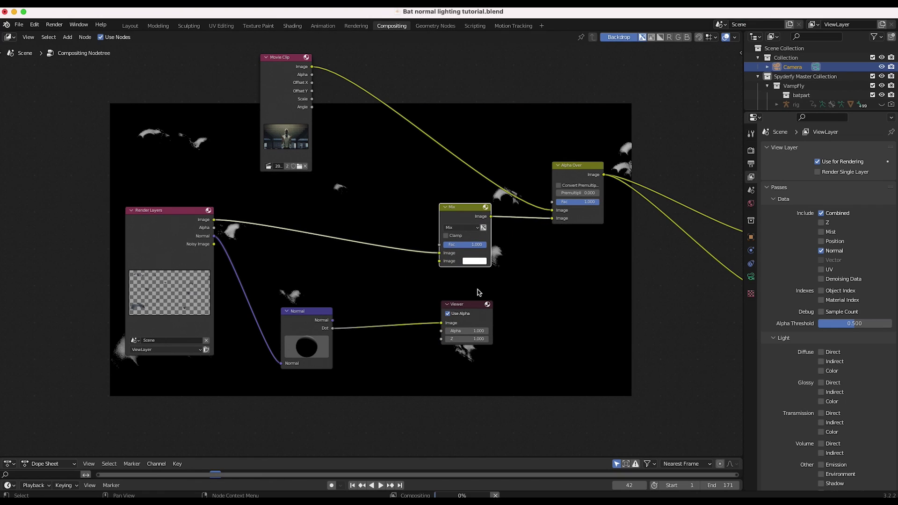
# Delete the Viewer fed by the Dot output and connect the Render Layers Image output to the Mix node's second Image input.
pyautogui.click(471, 304)
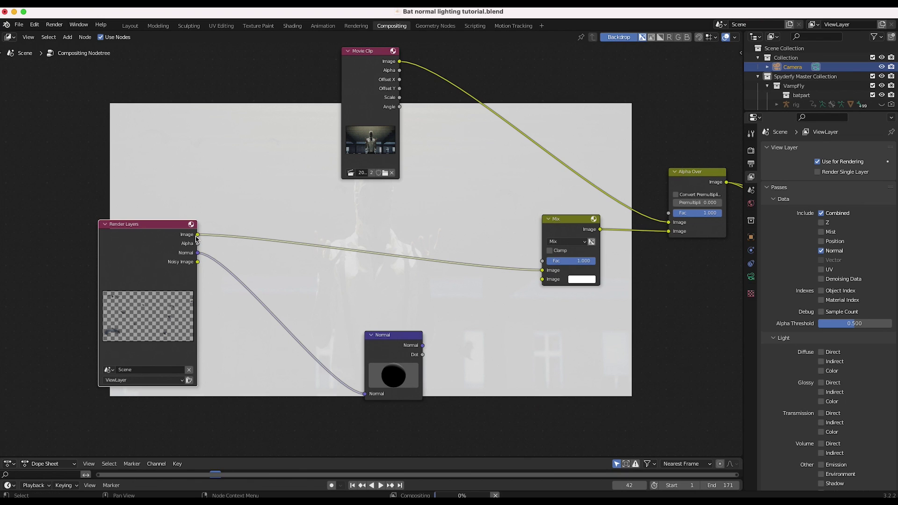
pyautogui.moveTo(197, 235); pyautogui.dragTo(542, 280)
pyautogui.moveTo(433, 307); pyautogui.dragTo(410, 256, button='middle')
pyautogui.moveTo(354, 287); pyautogui.dragTo(268, 303)
# Insert an RGB Curves node on the link to the Mix node's second Image input, shifting the Normal node aside.
pyautogui.hotkey('shift', 'a')
pyautogui.moveTo(376, 329)
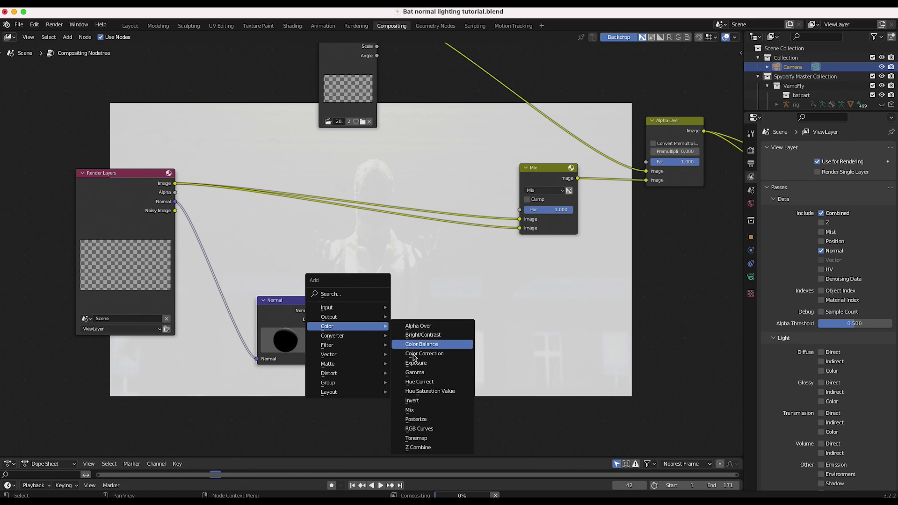
pyautogui.click(413, 429)
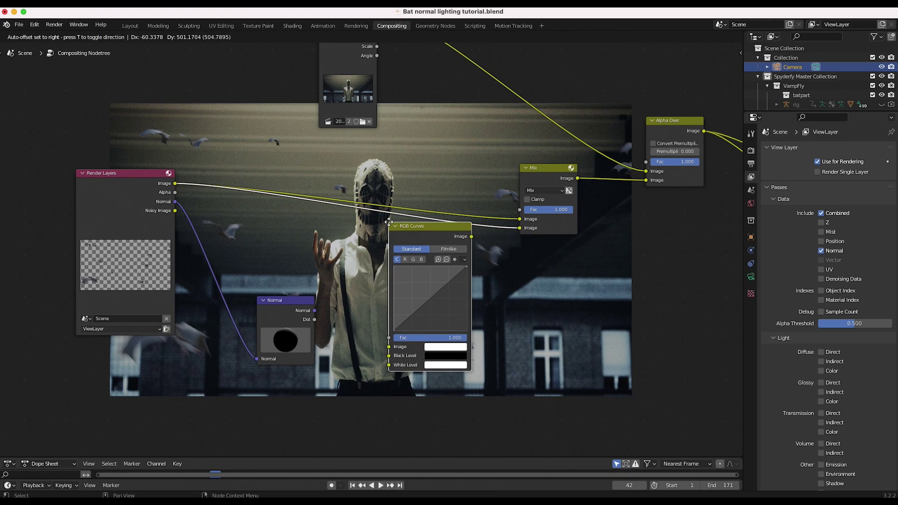
pyautogui.click(387, 221)
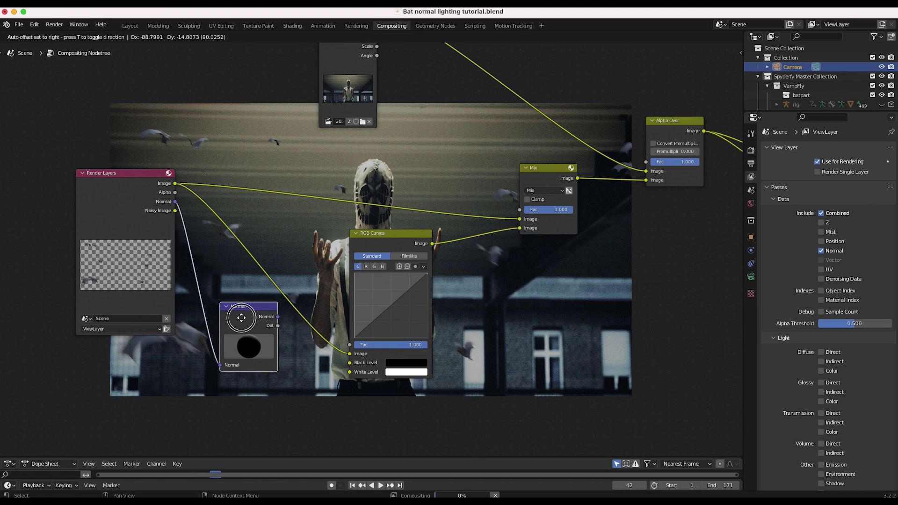
pyautogui.moveTo(241, 312); pyautogui.dragTo(243, 321)
# Brighten the RGB Curves node with a curve point at about 0.3, 0.7.
pyautogui.click(394, 301)
pyautogui.moveTo(393, 301); pyautogui.dragTo(382, 293)
pyautogui.moveTo(541, 82); pyautogui.dragTo(443, 281, button='middle')
pyautogui.moveTo(293, 306); pyautogui.dragTo(197, 210, button='middle')
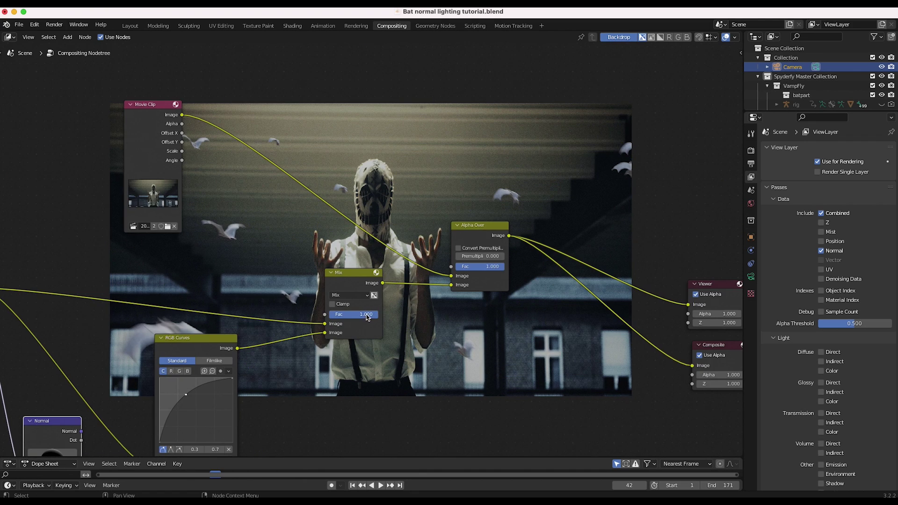
# Test the Mix node's Fac slider and connect the Normal node's Dot output to its Fac input.
pyautogui.hscroll(-5, 304, 316)
pyautogui.moveTo(425, 283)
pyautogui.mouseDown()
pyautogui.moveTo(399, 285)
pyautogui.moveTo(438, 284)
pyautogui.mouseUp()
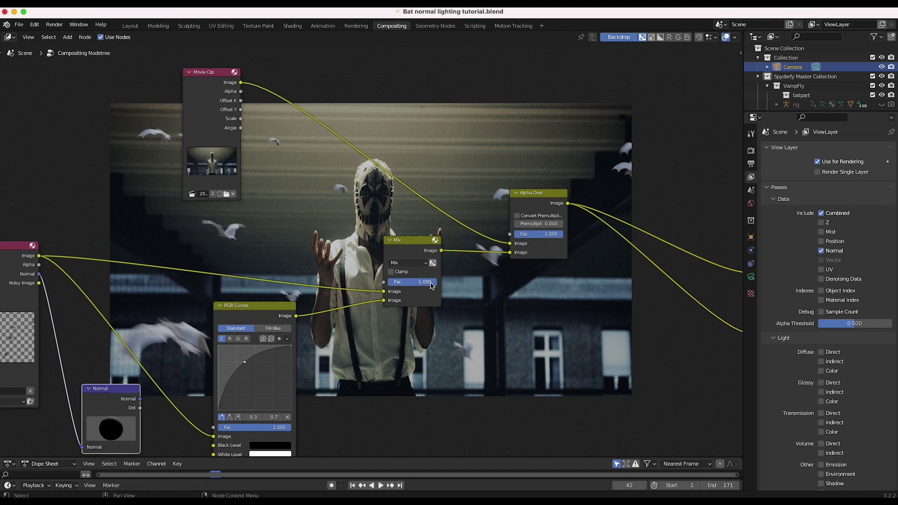
pyautogui.moveTo(107, 401); pyautogui.dragTo(383, 282)
pyautogui.moveTo(275, 278); pyautogui.dragTo(209, 303, button='middle')
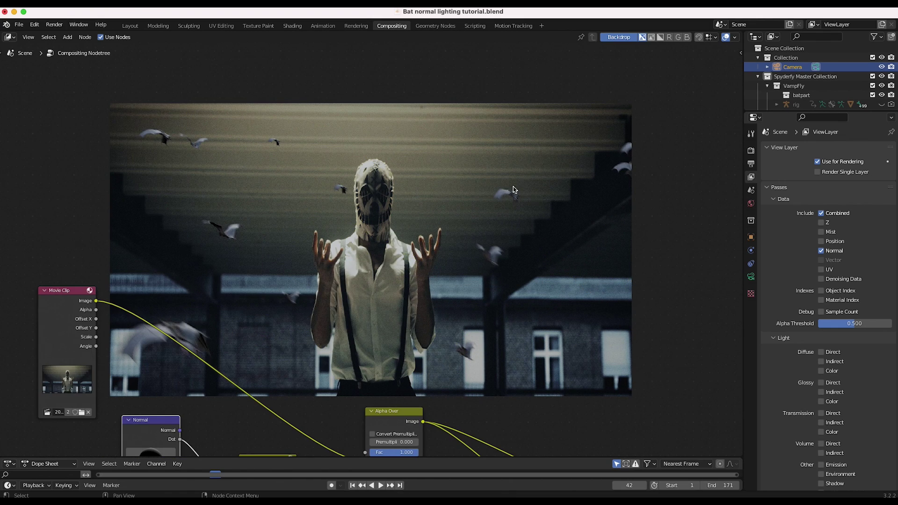
# Shift the RGB Curves point to about 0.2, 0.6 and check the bats' lighting in the backdrop.
pyautogui.scroll(-5, 340, 254)
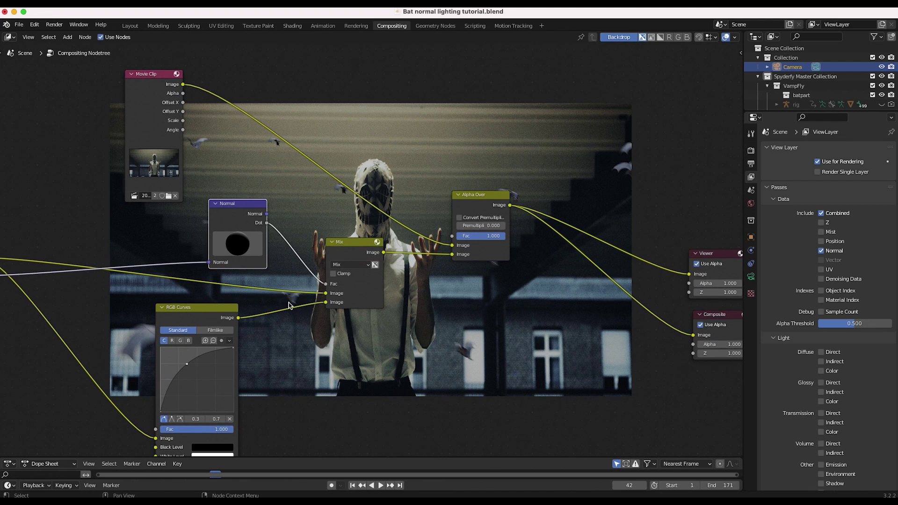
pyautogui.hscroll(-5, 364, 286)
pyautogui.scroll(12, 433, 183)
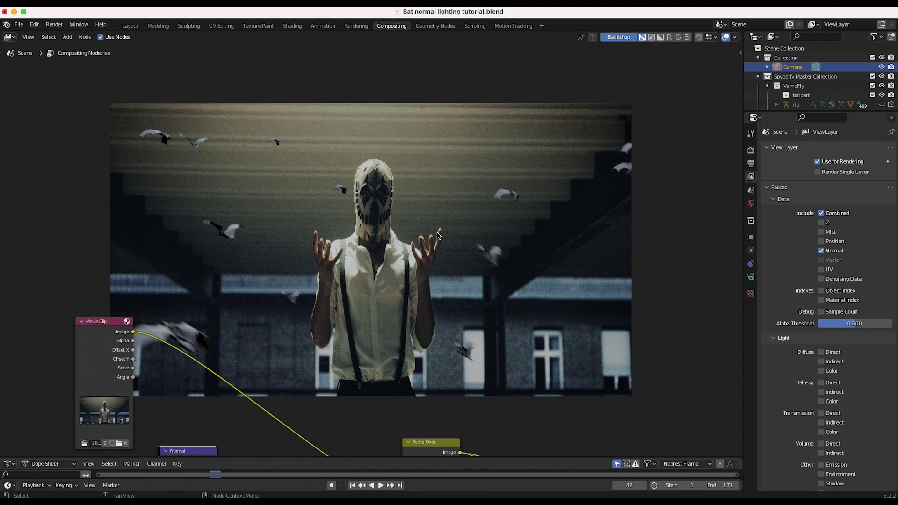
pyautogui.moveTo(437, 236); pyautogui.dragTo(504, 35, button='middle')
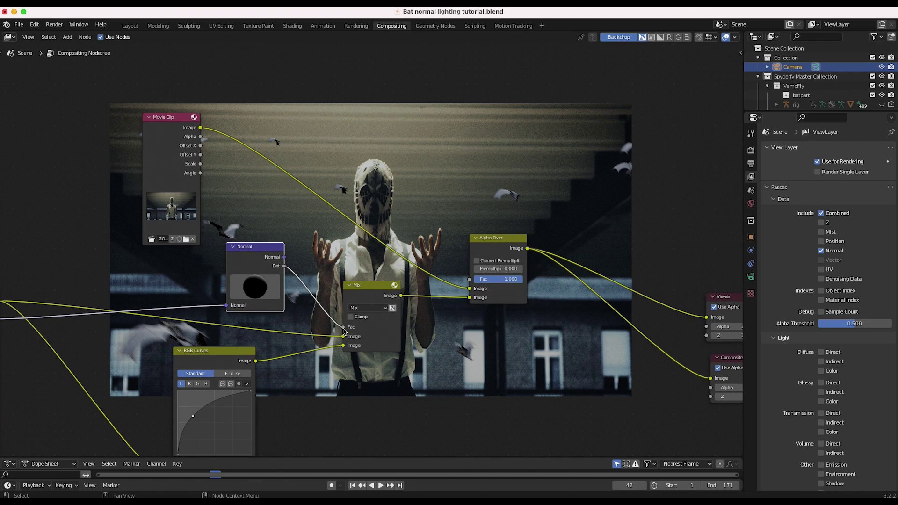
# Compare the bats with the Mix node's Fac unlinked at 0, and reconnect the Normal node's Dot output to it.
pyautogui.scroll(10, 412, 220)
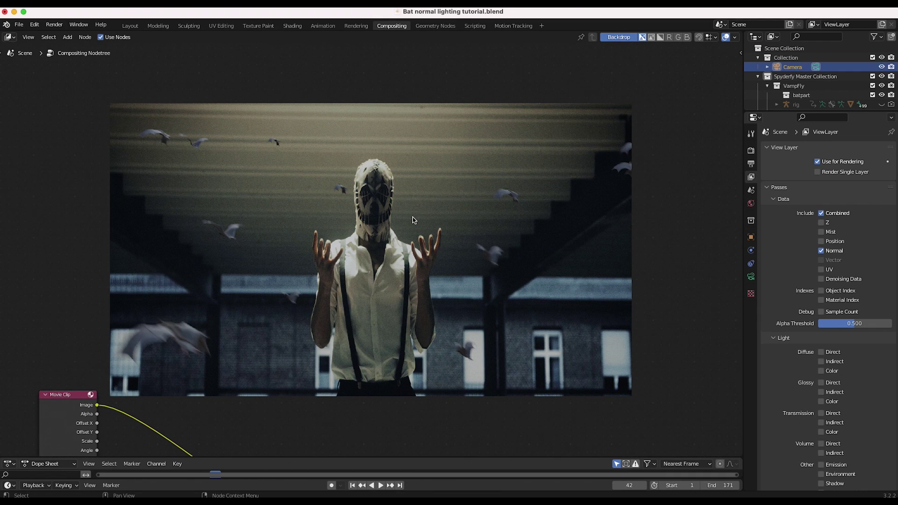
pyautogui.scroll(-10, 329, 278)
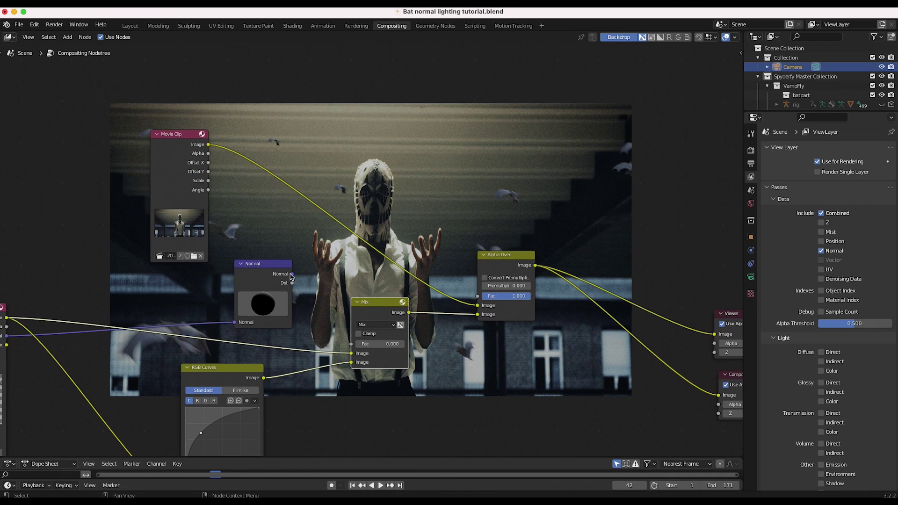
pyautogui.moveTo(291, 283); pyautogui.dragTo(352, 344)
pyautogui.scroll(10, 412, 213)
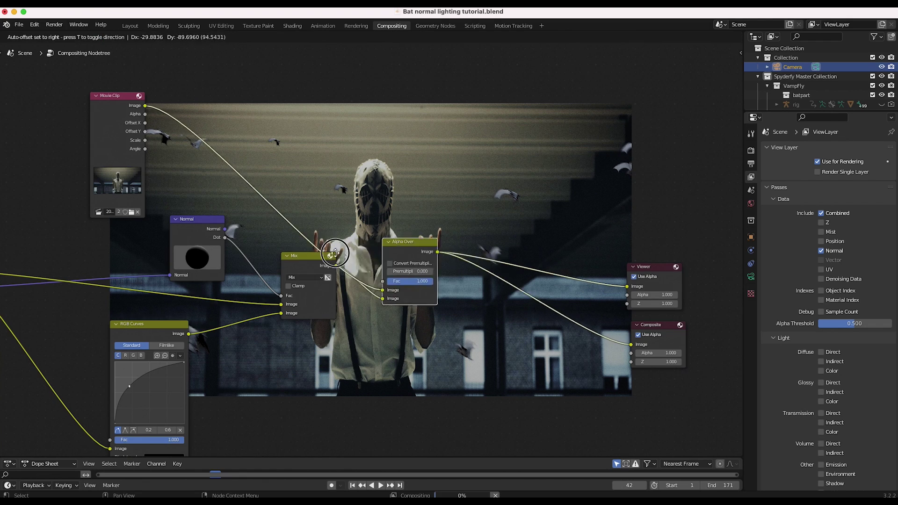
# Move the Alpha Over node closer to the Mix node and view the lit bats in the backdrop.
pyautogui.moveTo(391, 253); pyautogui.dragTo(384, 227)
pyautogui.scroll(5, 384, 227)
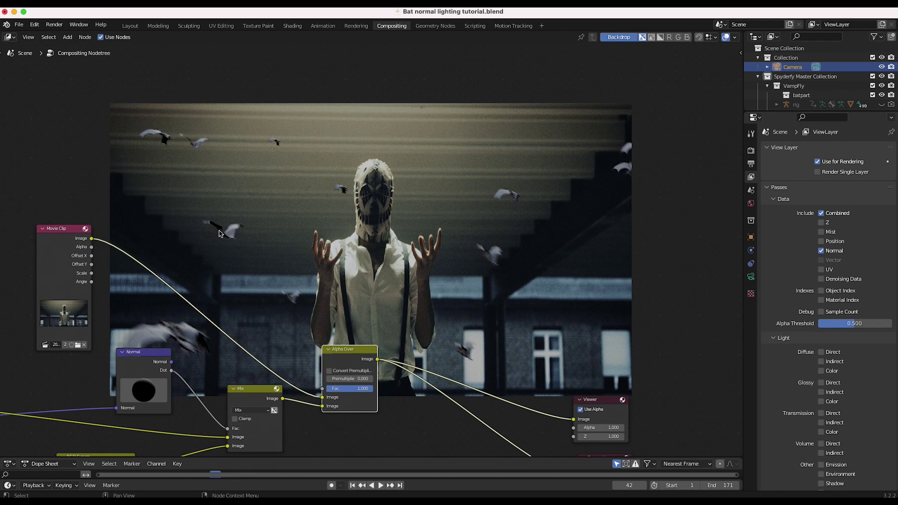
# Move the Alpha Over node further from the Mix node and insert an RGB Curves node between them.
pyautogui.hscroll(5, 341, 228)
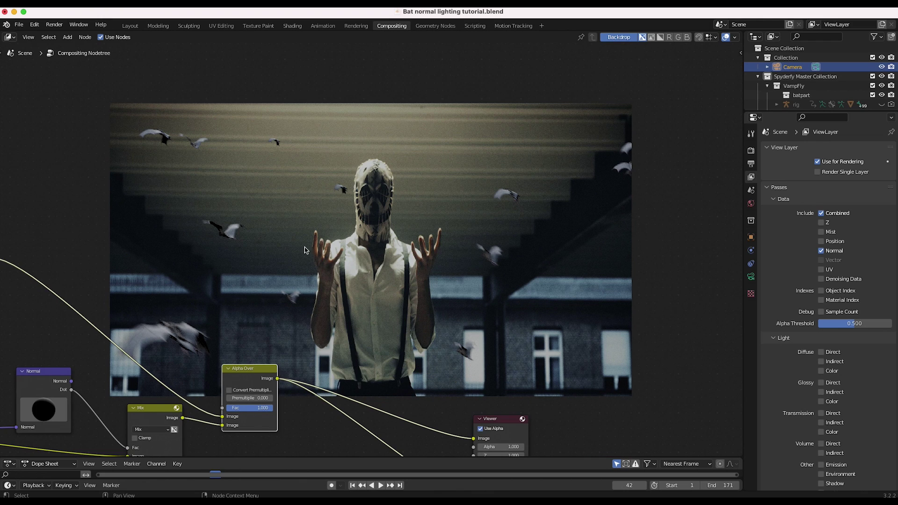
pyautogui.scroll(-6, 270, 277)
pyautogui.hscroll(-3, 270, 278)
pyautogui.moveTo(302, 238); pyautogui.dragTo(406, 241)
pyautogui.hotkey('shift', 'a')
pyautogui.moveTo(330, 357)
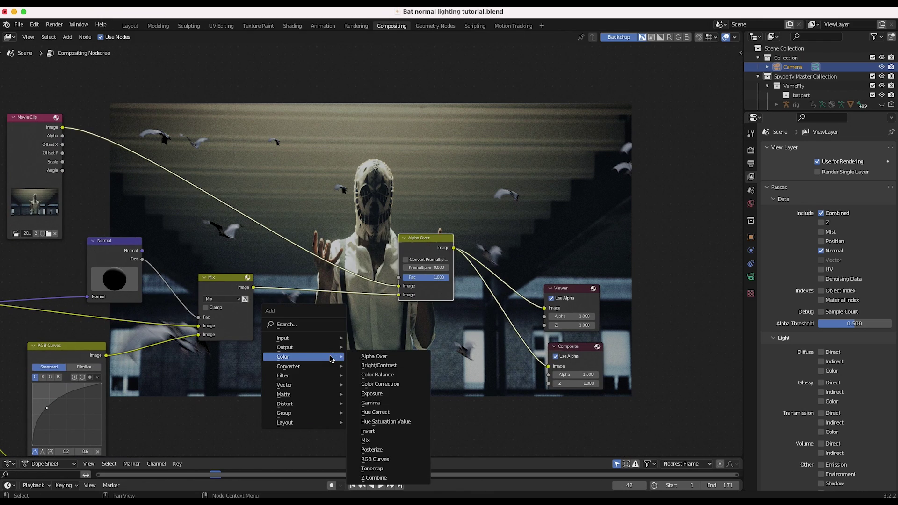
pyautogui.click(370, 459)
pyautogui.click(270, 285)
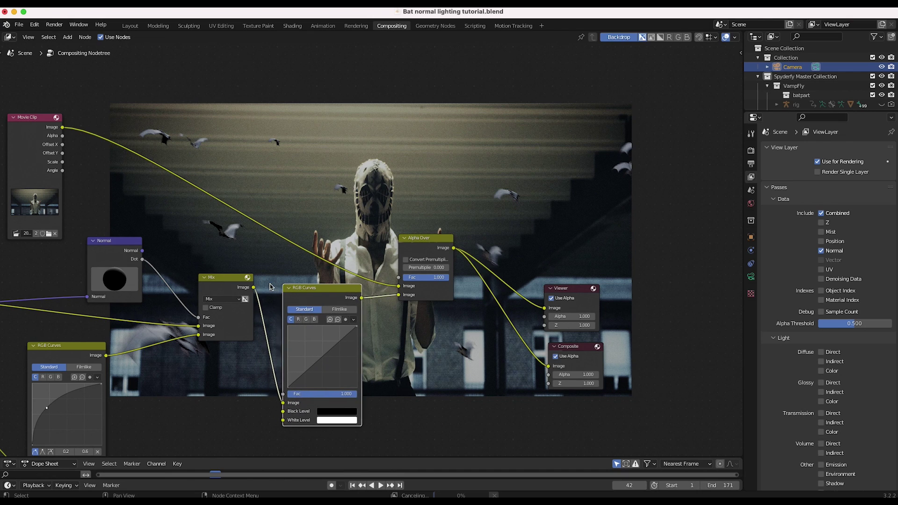
# Add a curve point at about 0.4, 0.5 on the RGB Curves node that follows the Mix node.
pyautogui.moveTo(333, 354); pyautogui.dragTo(292, 389, button='middle')
pyautogui.click(287, 389)
pyautogui.moveTo(284, 390); pyautogui.dragTo(280, 389)
pyautogui.moveTo(334, 253); pyautogui.dragTo(320, 221, button='middle')
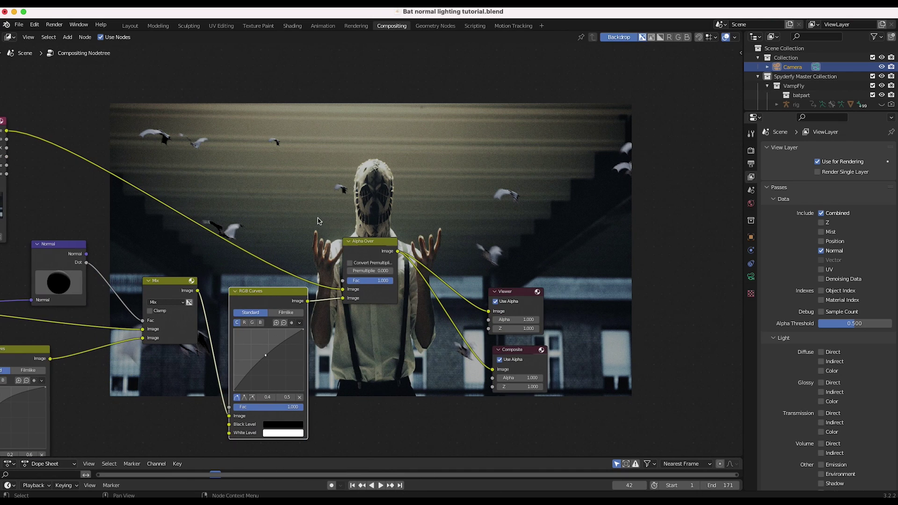
# Move the Alpha Over, Viewer and Composite nodes aside and insert a Blur node between RGB Curves and Alpha Over.
pyautogui.moveTo(577, 245); pyautogui.dragTo(373, 377)
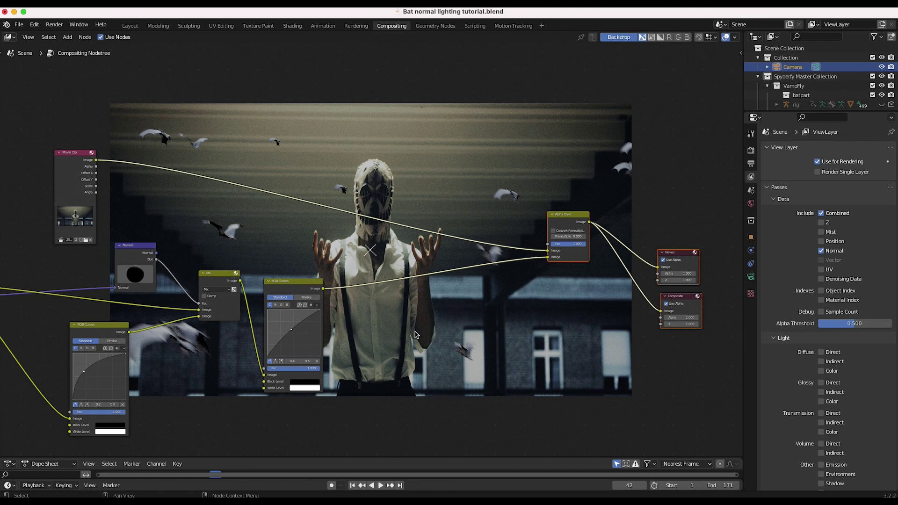
pyautogui.hotkey('shift', 'a')
pyautogui.moveTo(415, 331)
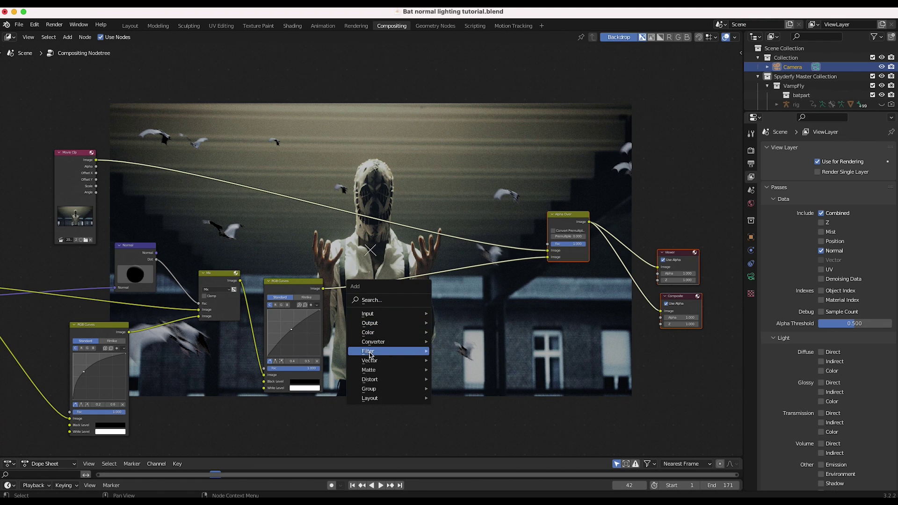
pyautogui.moveTo(406, 351)
pyautogui.click(450, 237)
pyautogui.click(372, 303)
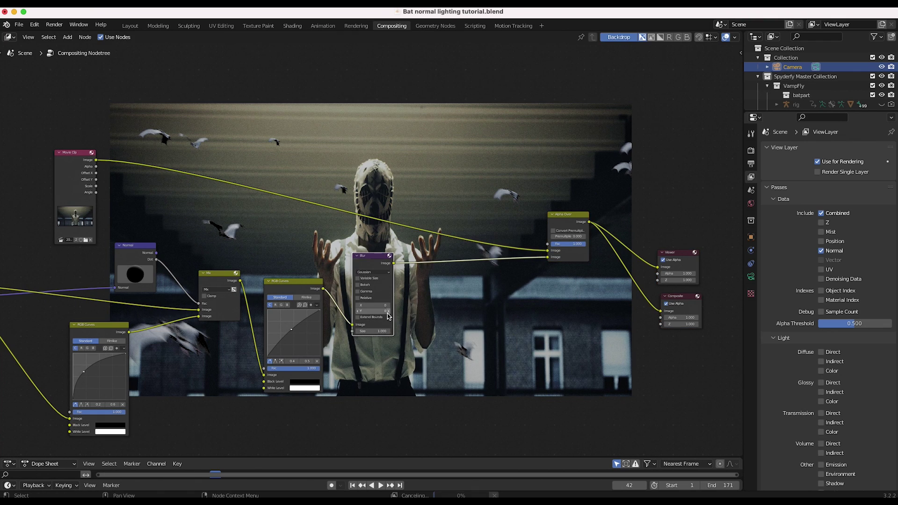
# Set the Blur node's size to X 1 and Y 6.
pyautogui.click(388, 311)
pyautogui.click(387, 311)
pyautogui.click(387, 311)
pyautogui.click(388, 311)
pyautogui.click(388, 311)
pyautogui.click(388, 304)
pyautogui.click(387, 305)
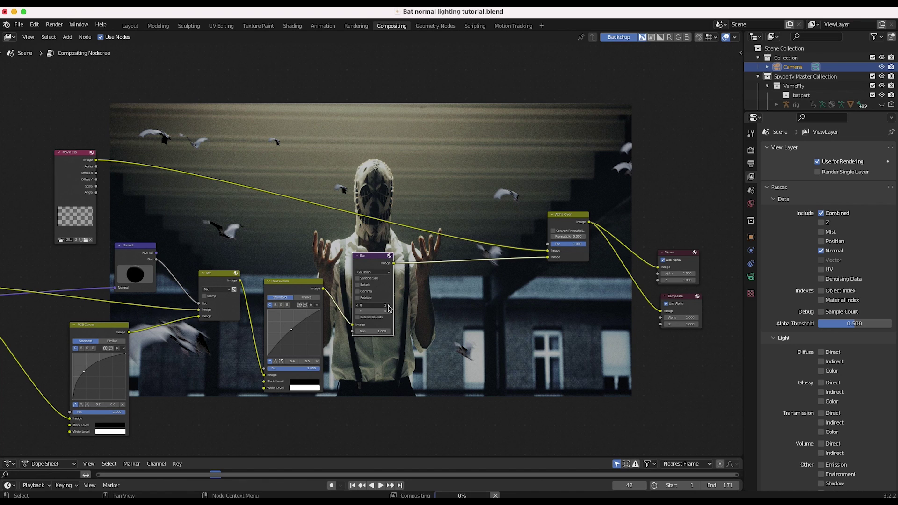
pyautogui.click(387, 311)
pyautogui.moveTo(494, 42); pyautogui.dragTo(438, 174, button='middle')
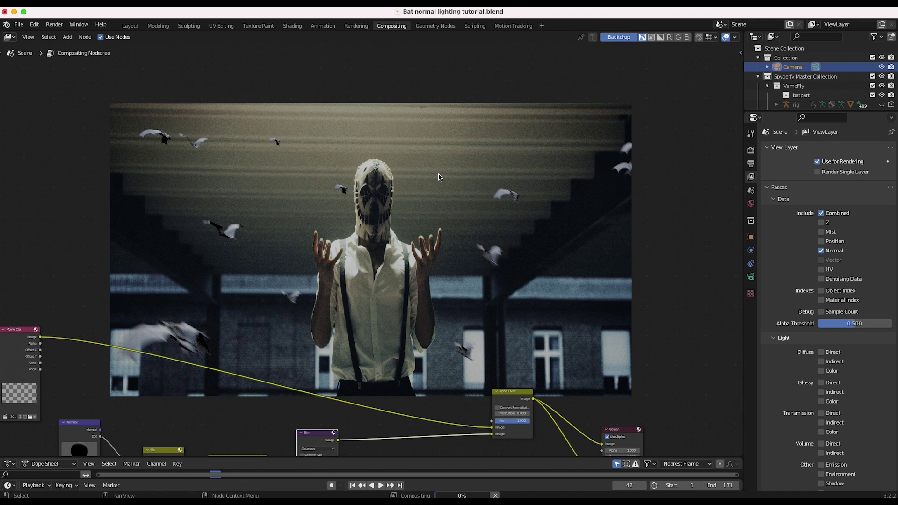
pyautogui.scroll(-5, 374, 238)
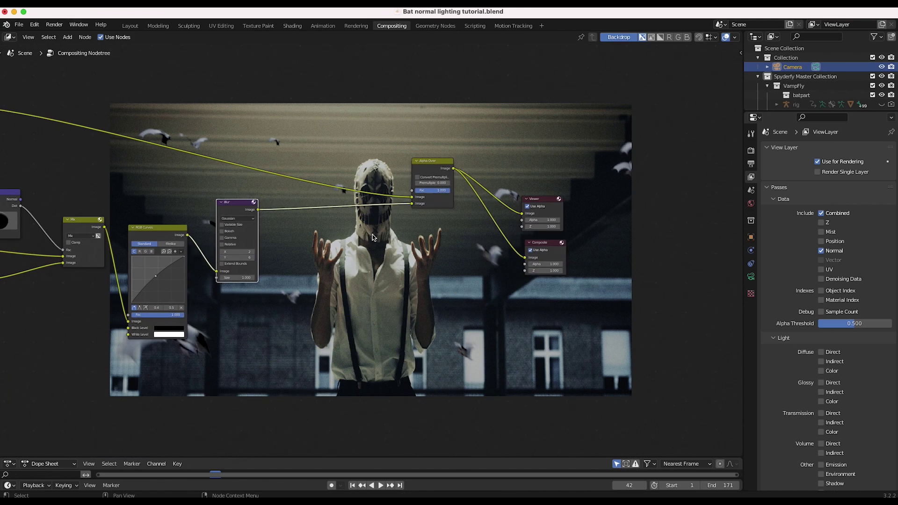
pyautogui.click(224, 250)
# Enable Bokeh on the Blur node and lower the point of the RGB Curves node after Mix to about 0.4, 0.4.
pyautogui.scroll(4, 306, 206)
pyautogui.scroll(5, 521, 212)
pyautogui.hscroll(2, 521, 213)
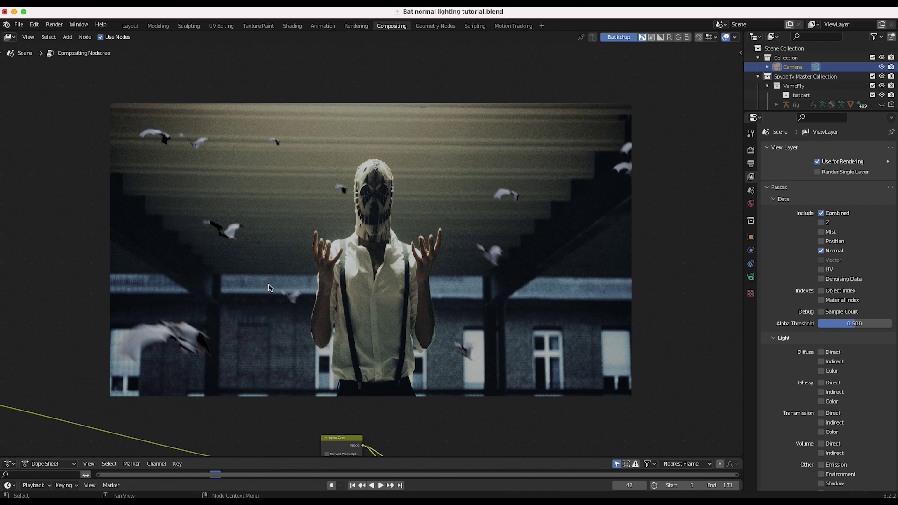
pyautogui.scroll(-6, 270, 287)
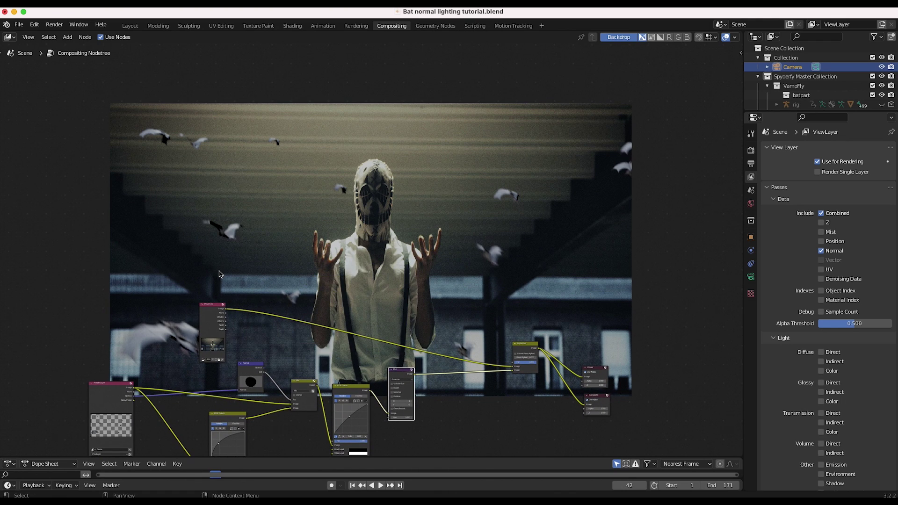
pyautogui.scroll(-2, 236, 250)
pyautogui.hscroll(-1, 236, 250)
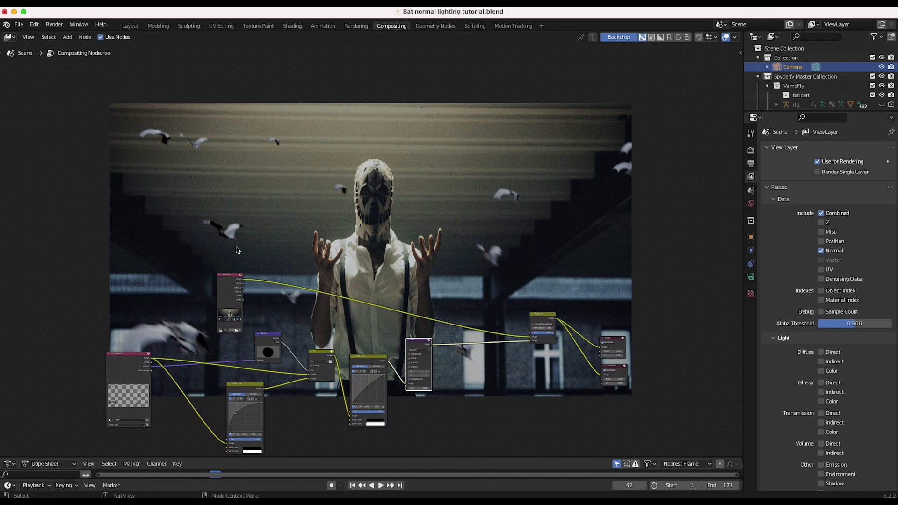
pyautogui.scroll(2, 236, 250)
pyautogui.scroll(3, 326, 310)
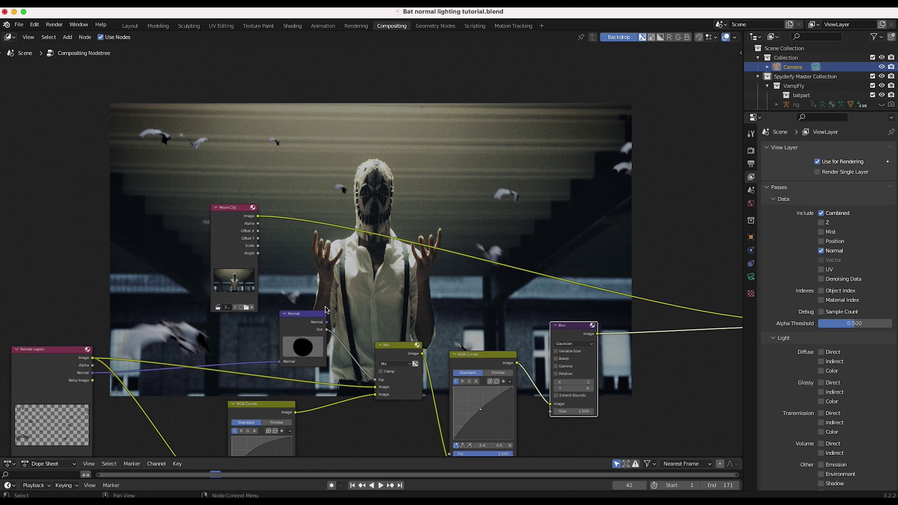
pyautogui.hscroll(-2, 326, 309)
pyautogui.scroll(-4, 360, 261)
pyautogui.moveTo(360, 261)
pyautogui.mouseDown()
pyautogui.moveTo(320, 284)
pyautogui.moveTo(356, 272)
pyautogui.moveTo(349, 259)
pyautogui.mouseUp()
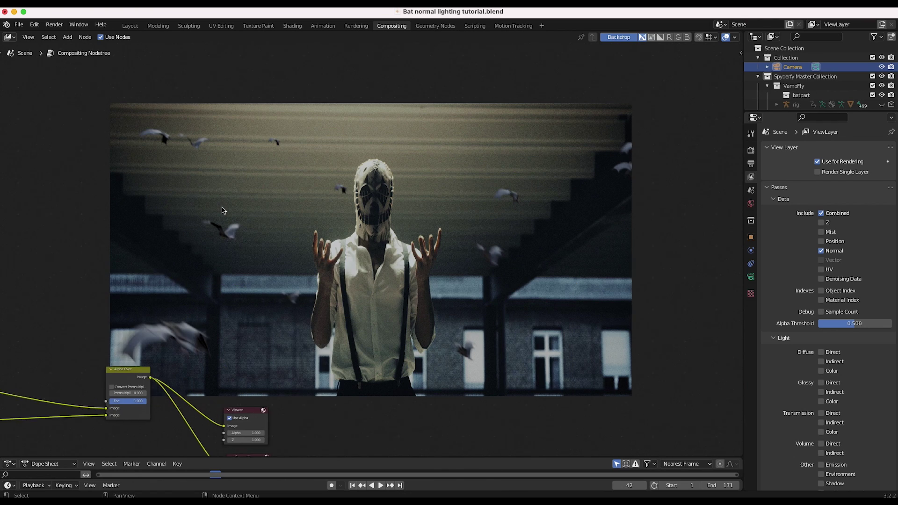
# Lower the point of the RGB Curves node feeding the Mix node to about 0.2, 0.4 and check the bats in the backdrop.
pyautogui.hscroll(-5, 223, 208)
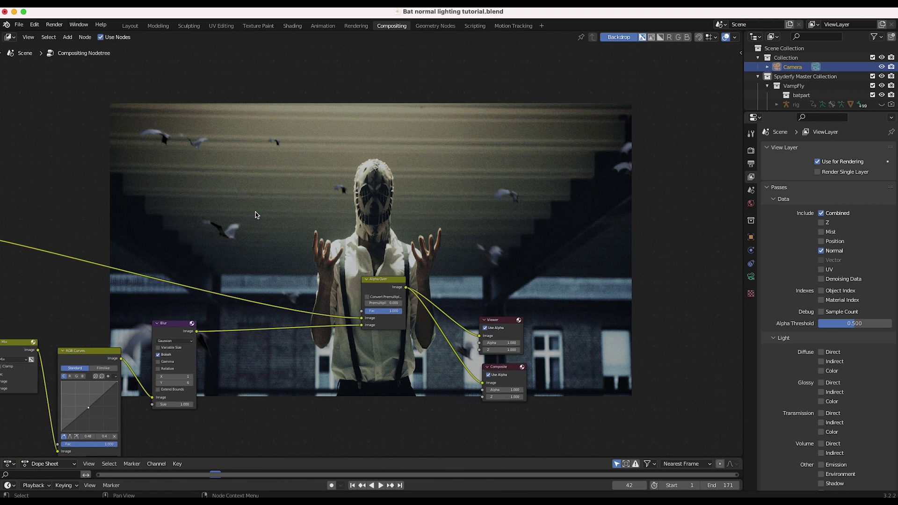
pyautogui.hscroll(-8, 255, 215)
pyautogui.hscroll(-10, 218, 229)
pyautogui.scroll(-10, 218, 229)
pyautogui.scroll(3, 340, 157)
pyautogui.scroll(2, 329, 194)
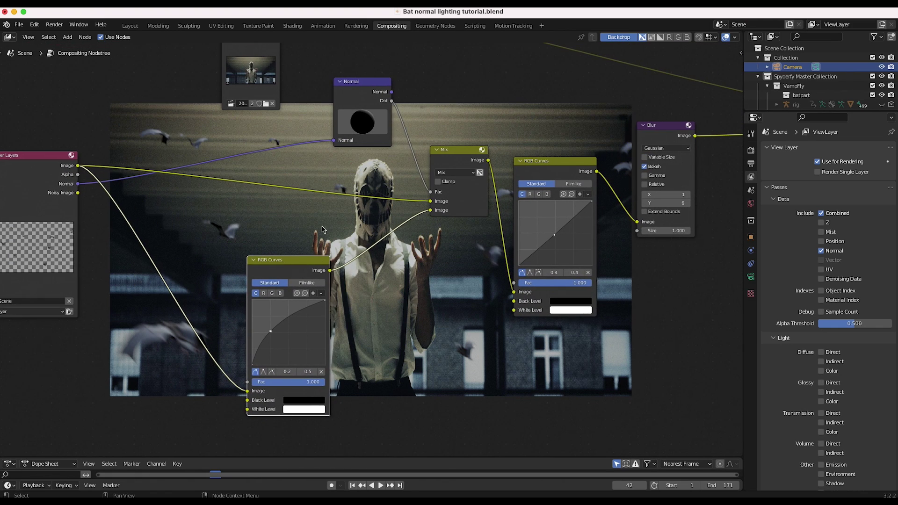
pyautogui.moveTo(270, 330); pyautogui.dragTo(272, 332)
pyautogui.hscroll(18, 255, 311)
pyautogui.scroll(15, 250, 318)
pyautogui.scroll(15, 445, 173)
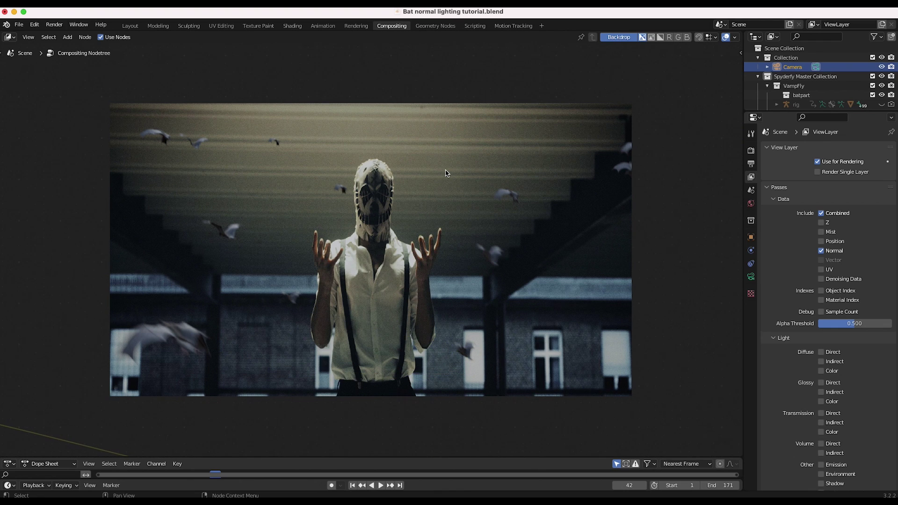
# Insert another RGB Curves node between the Blur and Alpha Over nodes.
pyautogui.scroll(-15, 407, 213)
pyautogui.hscroll(-6, 408, 213)
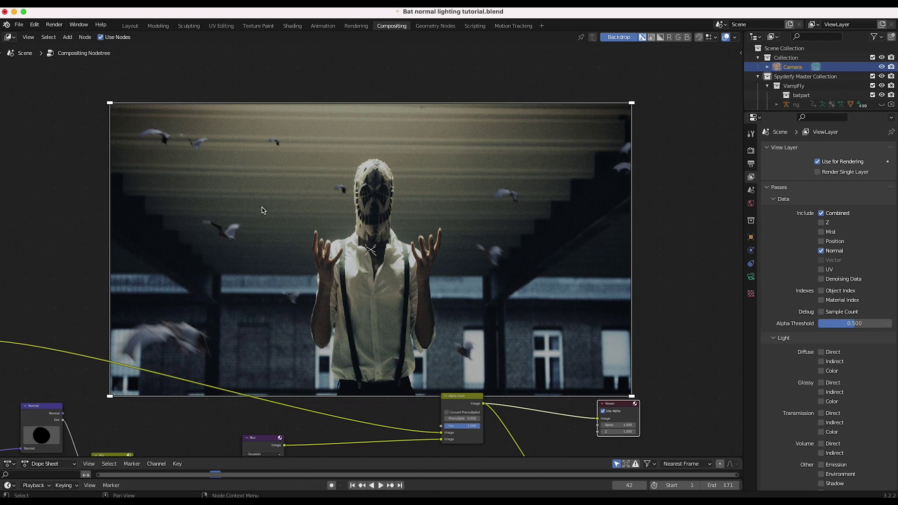
pyautogui.scroll(-5, 263, 212)
pyautogui.hscroll(3, 279, 228)
pyautogui.scroll(-10, 279, 236)
pyautogui.hscroll(-5, 279, 236)
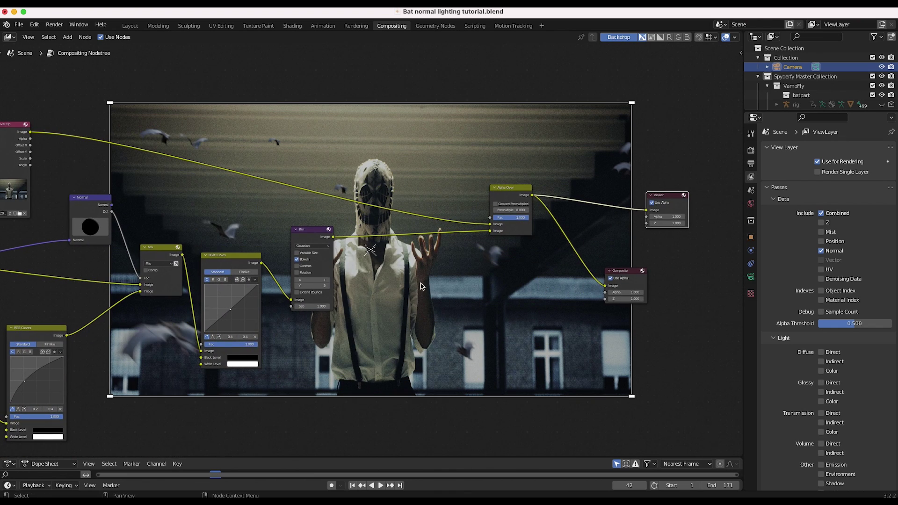
pyautogui.hotkey('shift', 'a')
pyautogui.moveTo(396, 295)
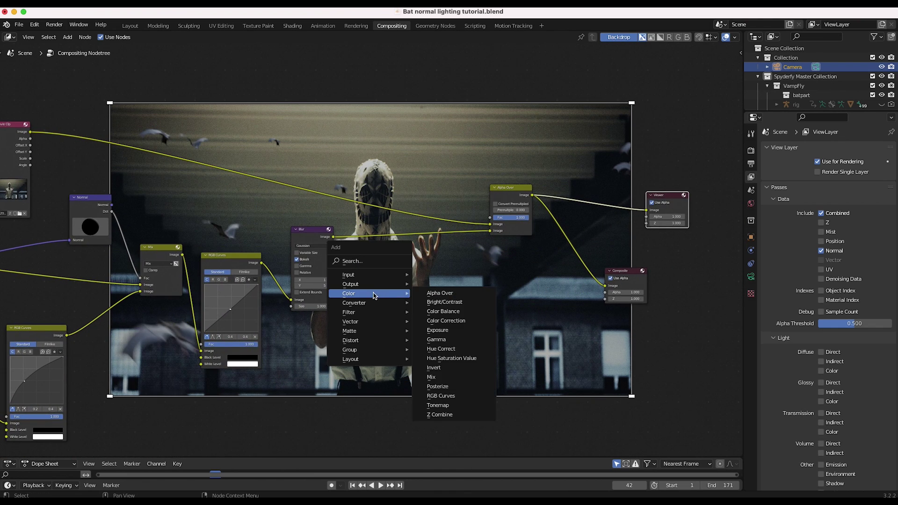
pyautogui.click(441, 395)
pyautogui.click(361, 228)
# Lower the blue channel of the RGB Curves node after Blur with a curve point at about 0.5, 0.4.
pyautogui.hscroll(4, 377, 256)
pyautogui.scroll(3, 376, 256)
pyautogui.scroll(-3, 376, 256)
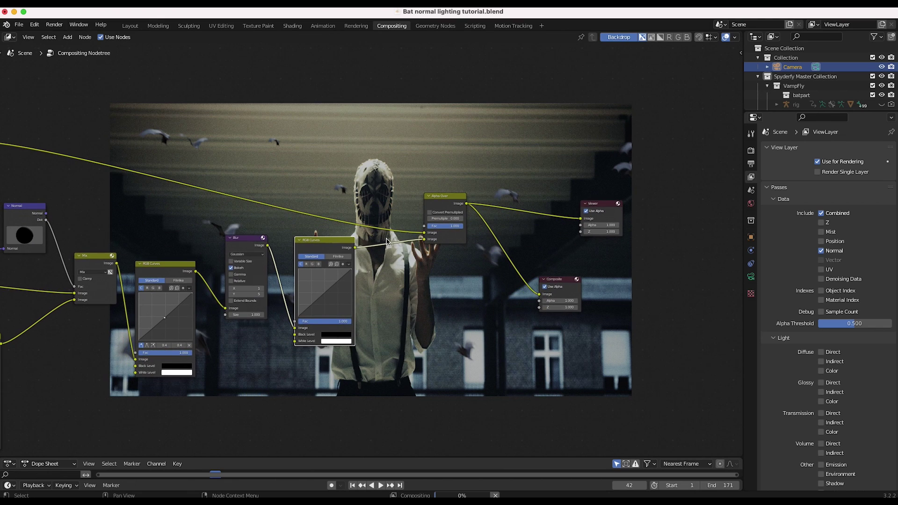
pyautogui.scroll(6, 376, 256)
pyautogui.scroll(-5, 376, 256)
pyautogui.click(355, 286)
pyautogui.click(365, 316)
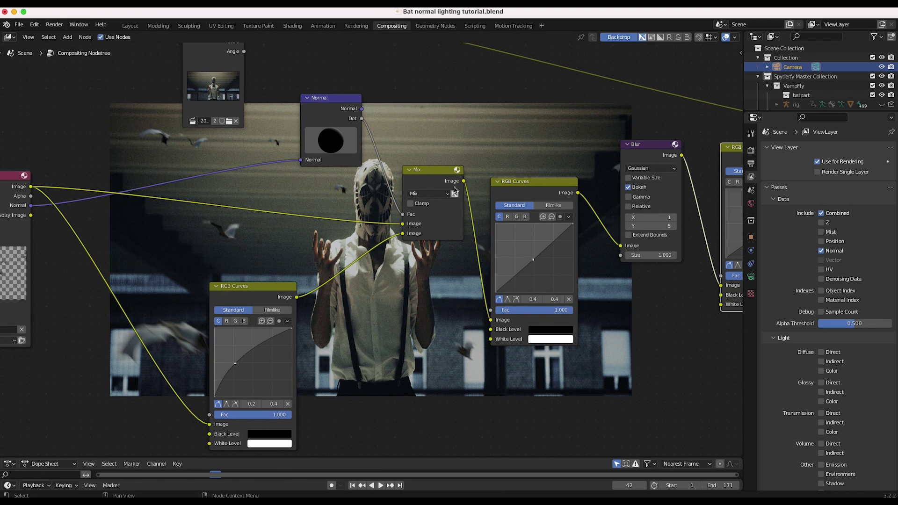
# Move the Normal node and the RGB Curves node feeding Mix further from the Mix node, and view the bats in the backdrop.
pyautogui.moveTo(324, 103); pyautogui.dragTo(284, 121)
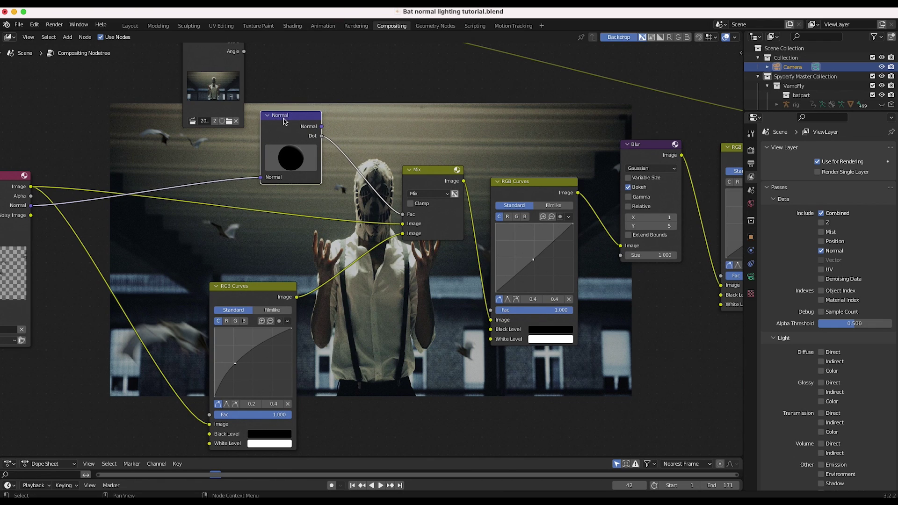
pyautogui.click(420, 182)
pyautogui.moveTo(356, 261)
pyautogui.mouseDown(button='middle')
pyautogui.moveTo(222, 397)
pyautogui.moveTo(201, 442)
pyautogui.moveTo(268, 216)
pyautogui.moveTo(350, 259)
pyautogui.mouseUp(button='middle')
pyautogui.scroll(-6, 350, 259)
pyautogui.moveTo(307, 269); pyautogui.dragTo(270, 250)
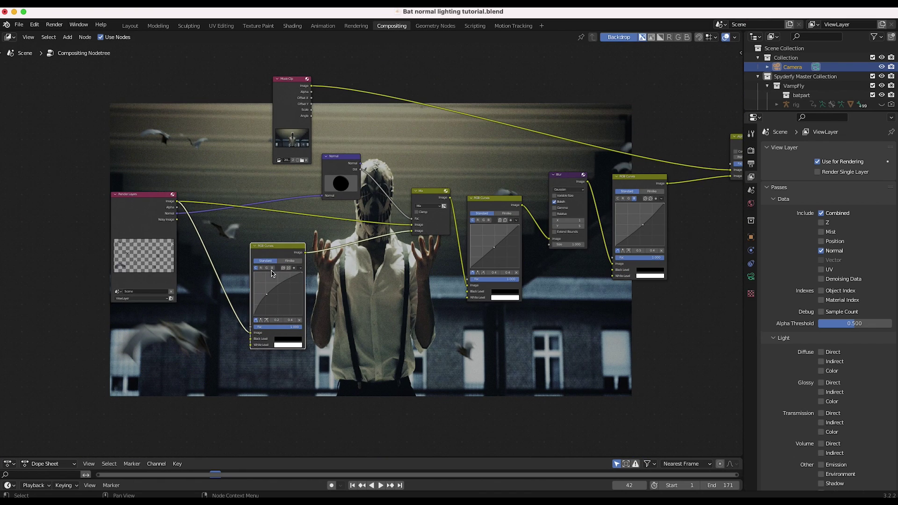
pyautogui.scroll(11, 458, 183)
pyautogui.hscroll(4, 458, 183)
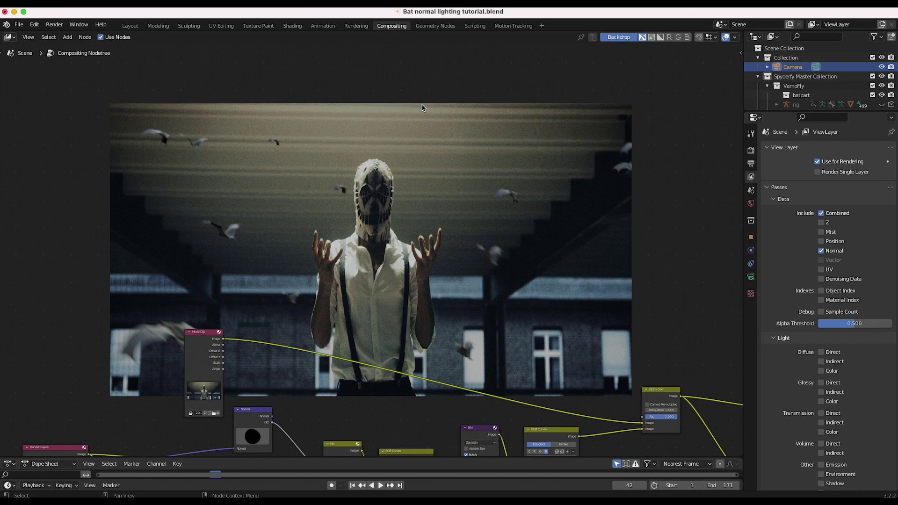
# Insert a Color Balance node between the brightening RGB Curves node and the Mix node.
pyautogui.scroll(-10, 358, 152)
pyautogui.hscroll(-4, 358, 153)
pyautogui.scroll(3, 355, 213)
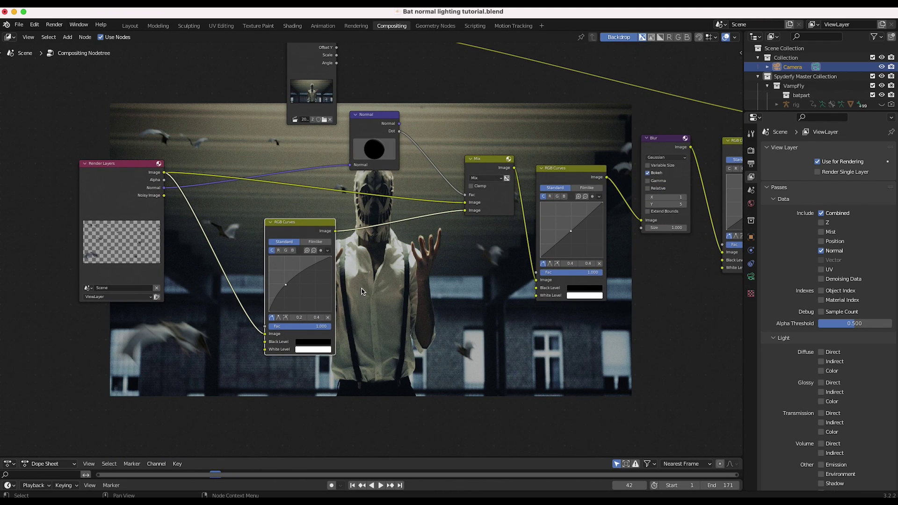
pyautogui.hotkey('shift', 'a')
pyautogui.moveTo(362, 293)
pyautogui.click(419, 309)
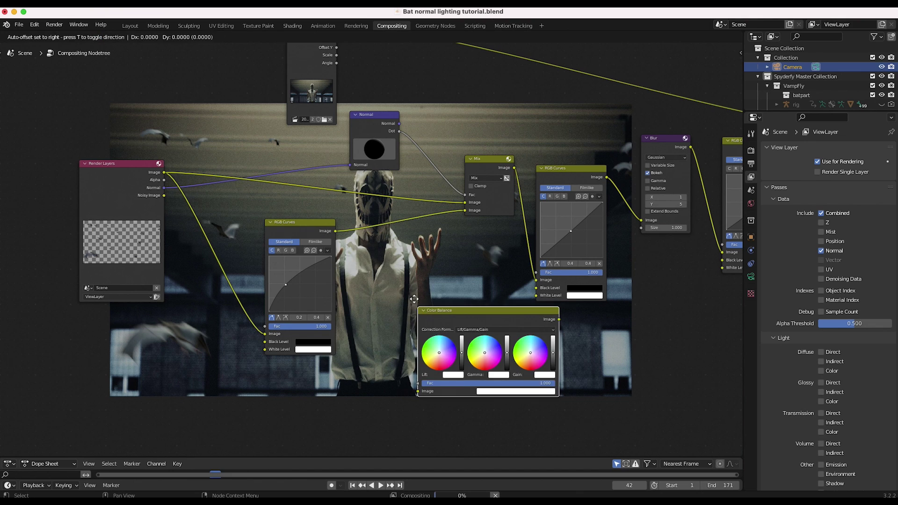
pyautogui.click(364, 220)
# Shift the Color Balance node's Lift, Gamma and Gain towards pale yellow and check the tint on the bats.
pyautogui.moveTo(417, 274); pyautogui.dragTo(389, 262)
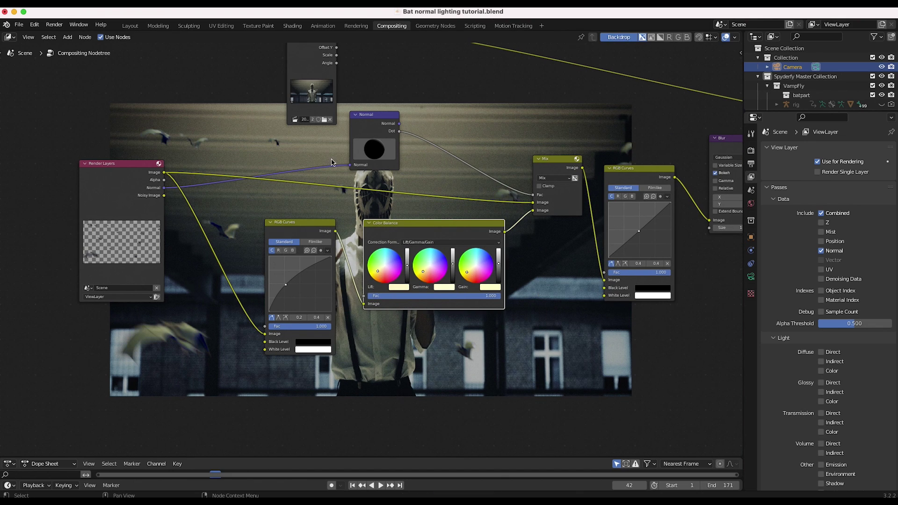
pyautogui.scroll(10, 381, 153)
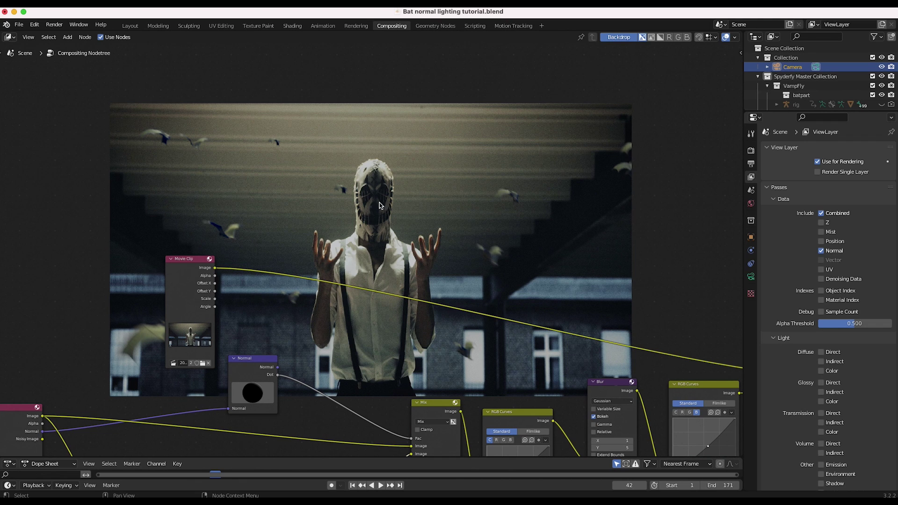
pyautogui.scroll(4, 232, 244)
pyautogui.hscroll(4, 232, 245)
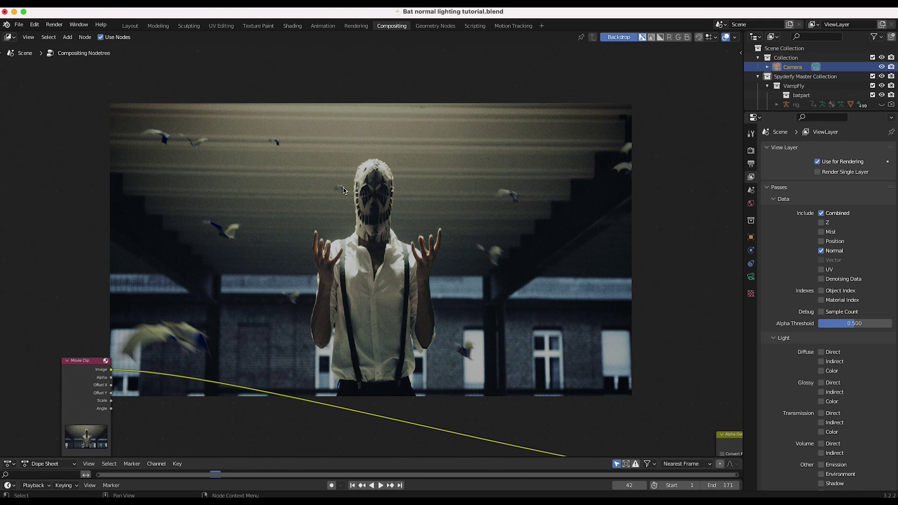
# Review the node chain from Color Balance to Alpha Over and the tinted bats in the backdrop.
pyautogui.scroll(-12, 275, 276)
pyautogui.hscroll(-4, 275, 276)
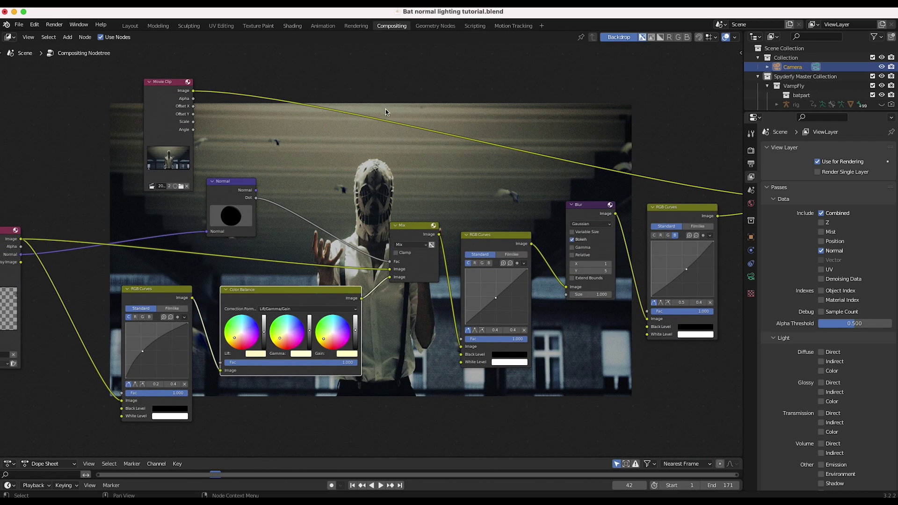
pyautogui.scroll(-3, 340, 195)
pyautogui.hscroll(-1, 340, 195)
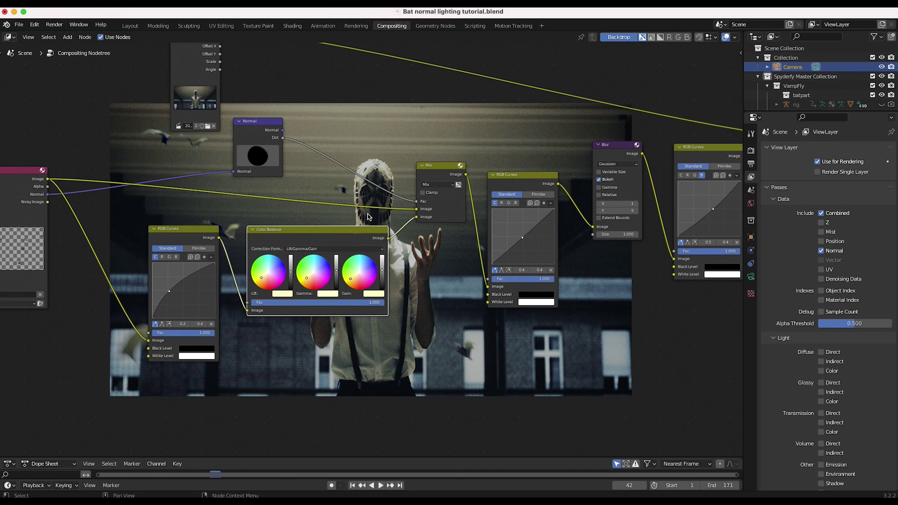
pyautogui.scroll(7, 368, 217)
pyautogui.hscroll(6, 368, 216)
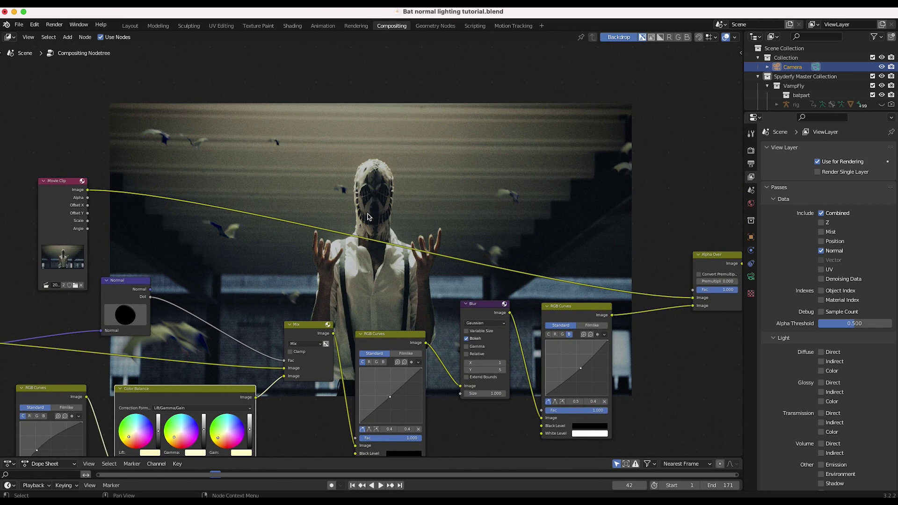
pyautogui.scroll(-1, 368, 217)
pyautogui.hscroll(-1, 368, 216)
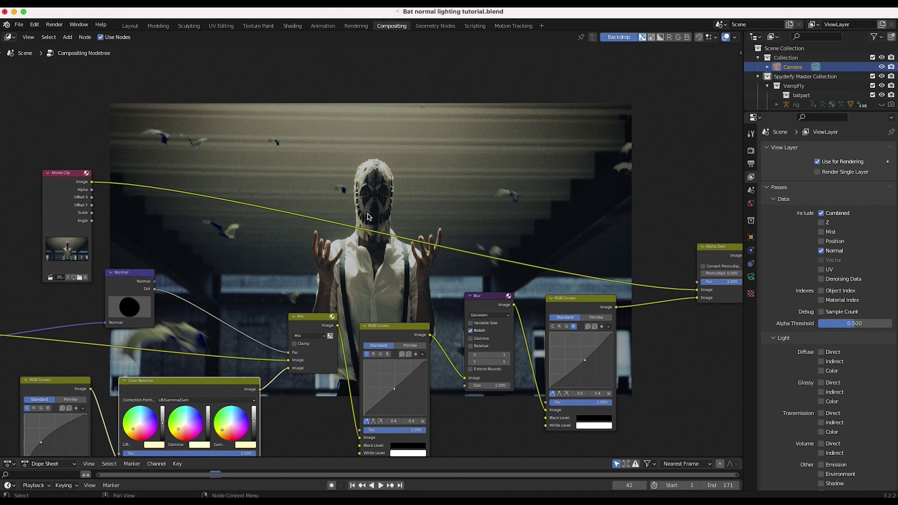